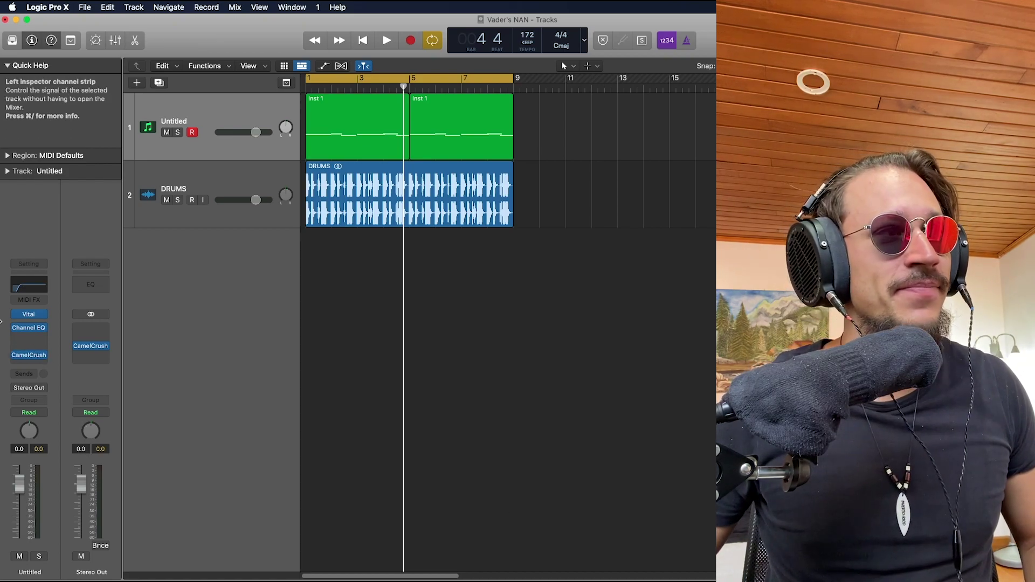
- Open the Vital synth on the Untitled track, move its window clear, and play the loop with the drums
click(23, 314)
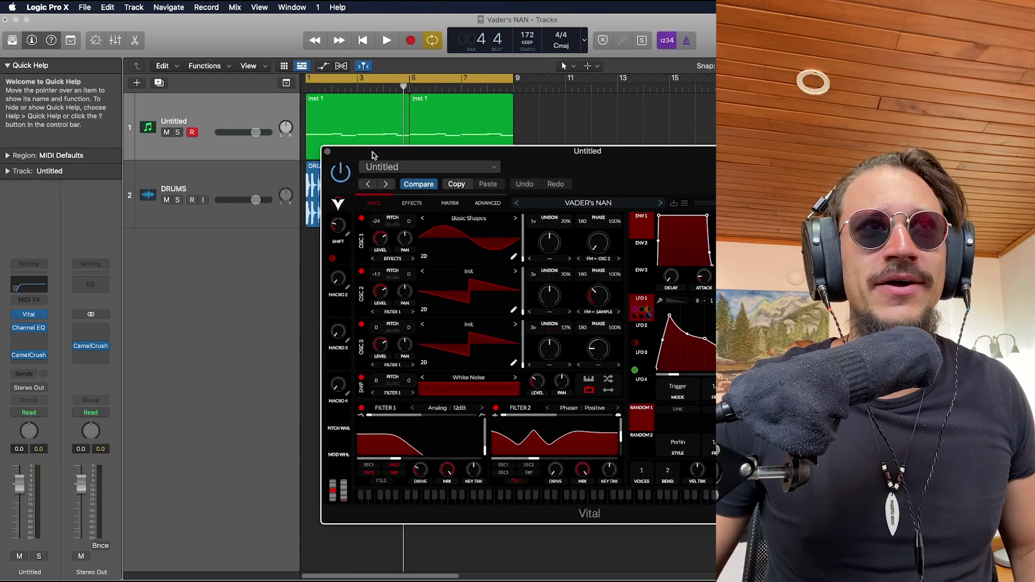
drag(373, 156, 239, 114)
key(space)
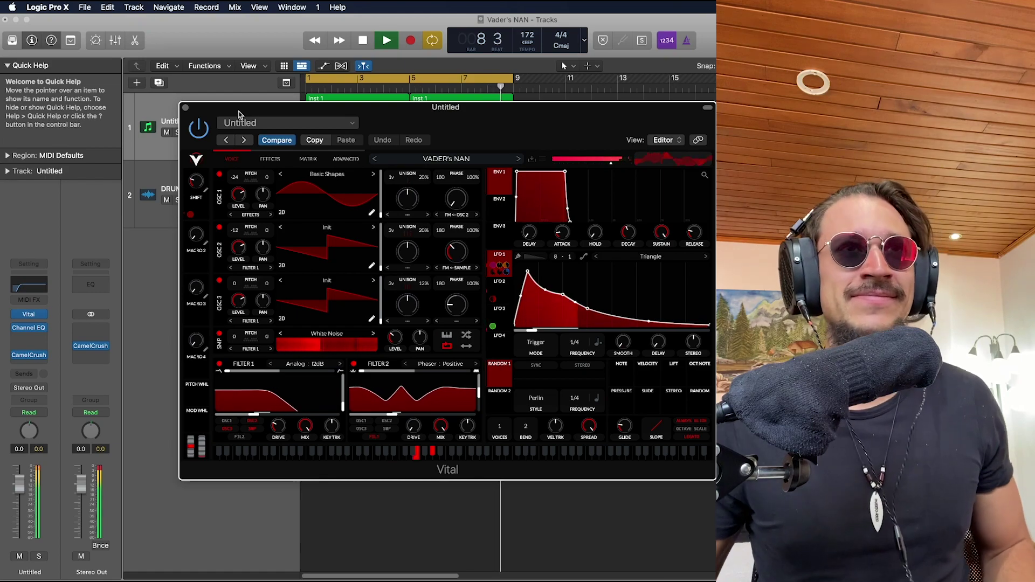
key(space)
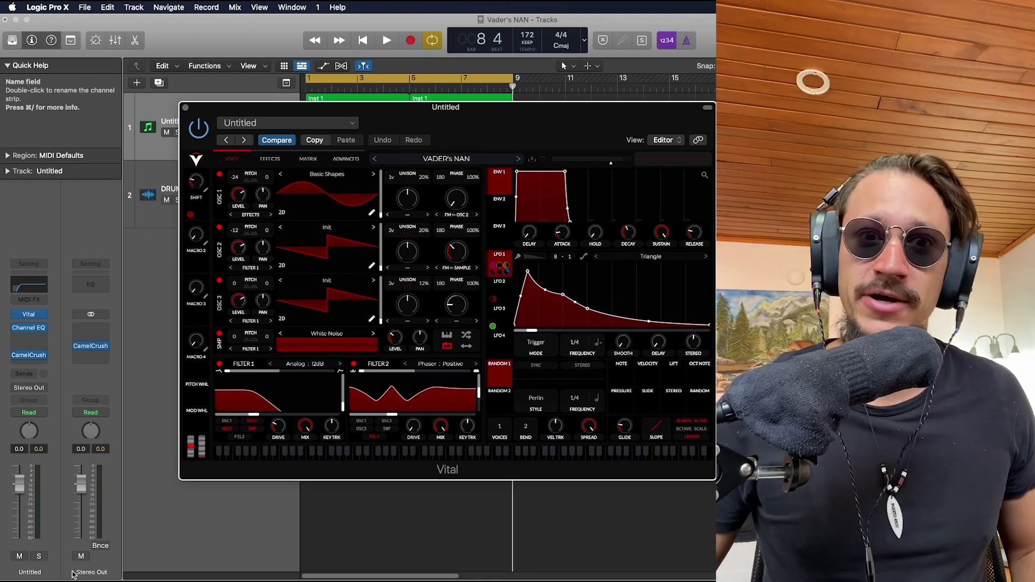
- Solo the Untitled instrument track and listen to its bass loop without the drums
click(38, 564)
click(39, 558)
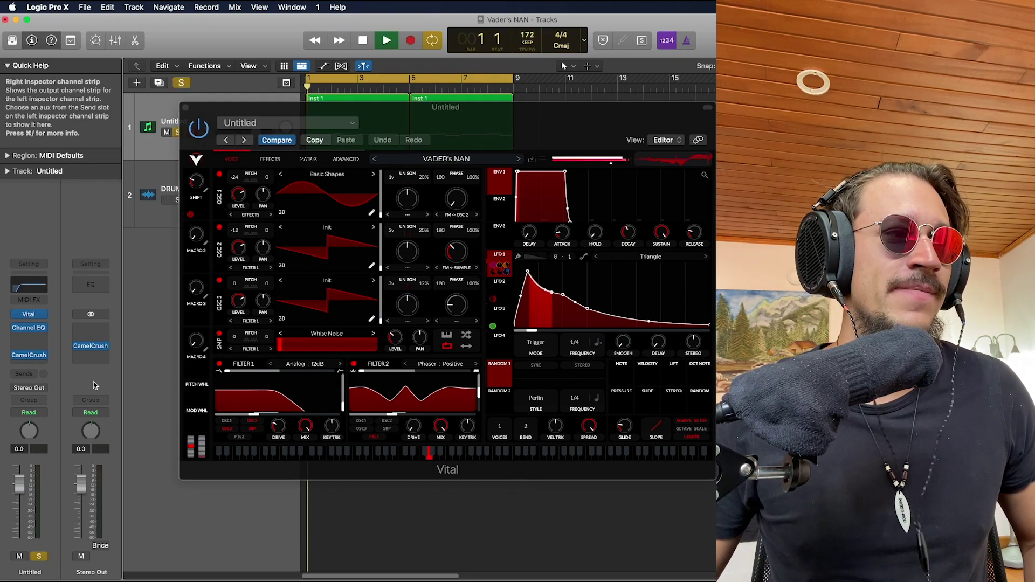
key(space)
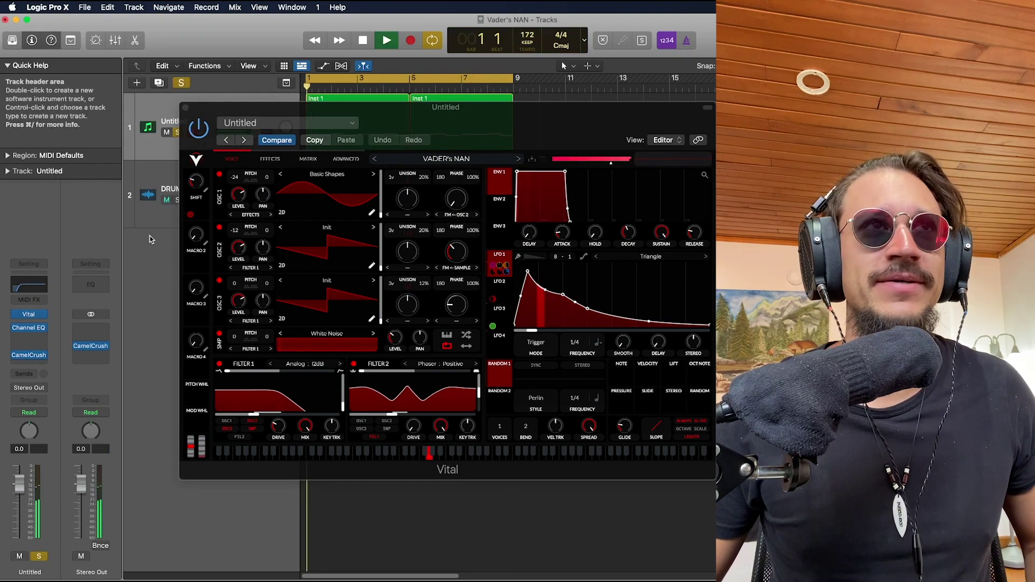
key(super+a)
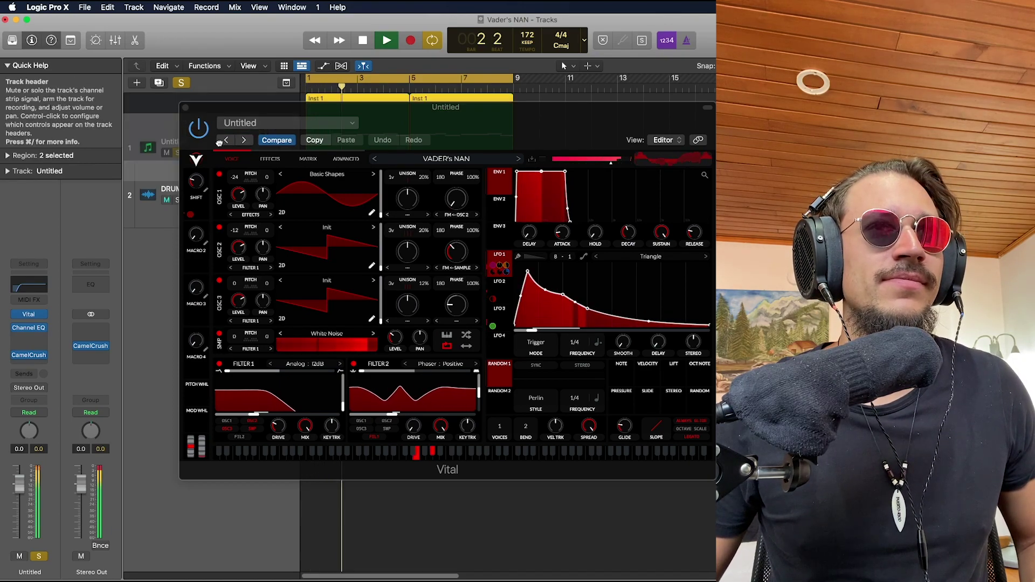
key(space)
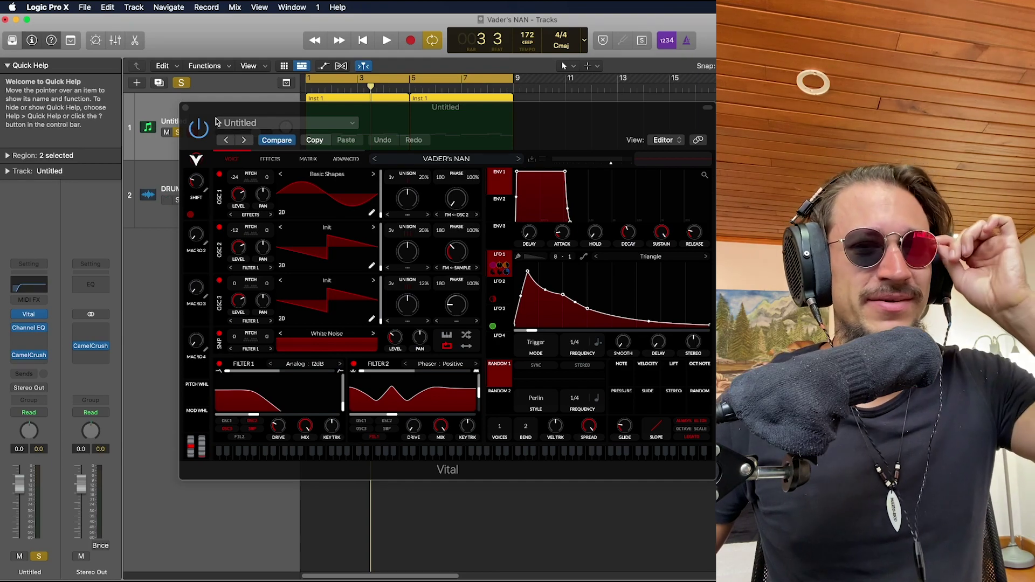
key(space)
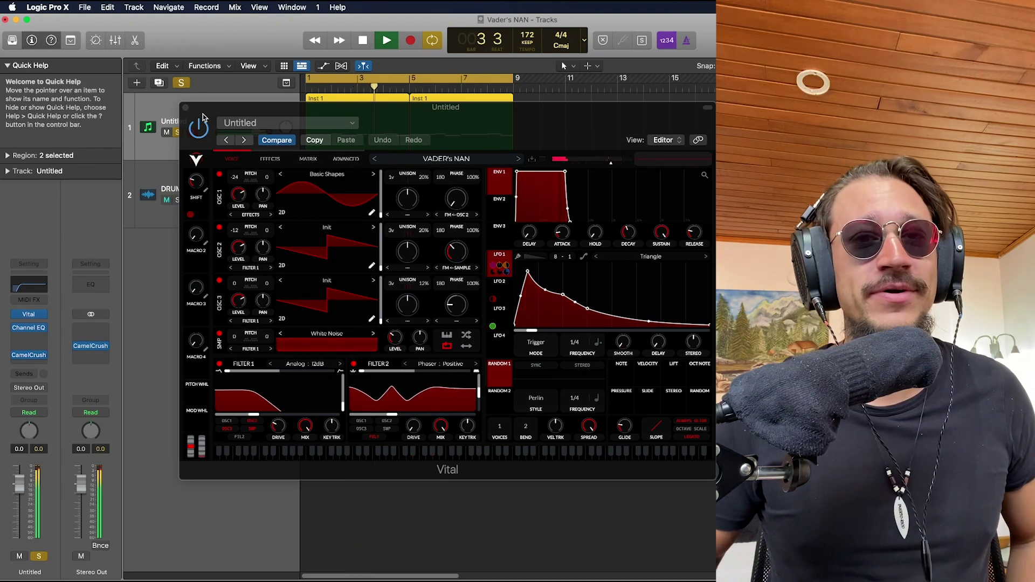
key(space)
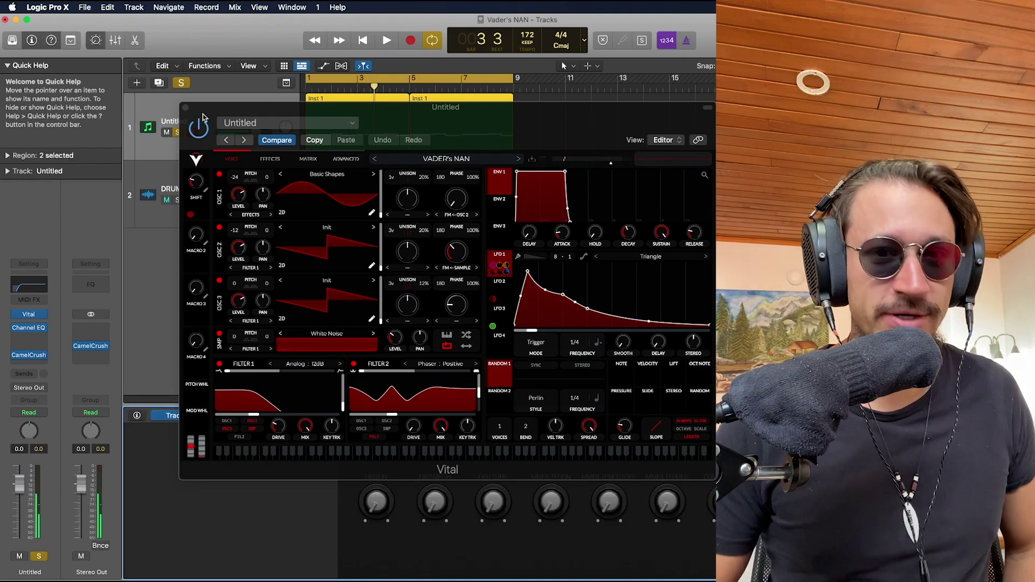
key(n)
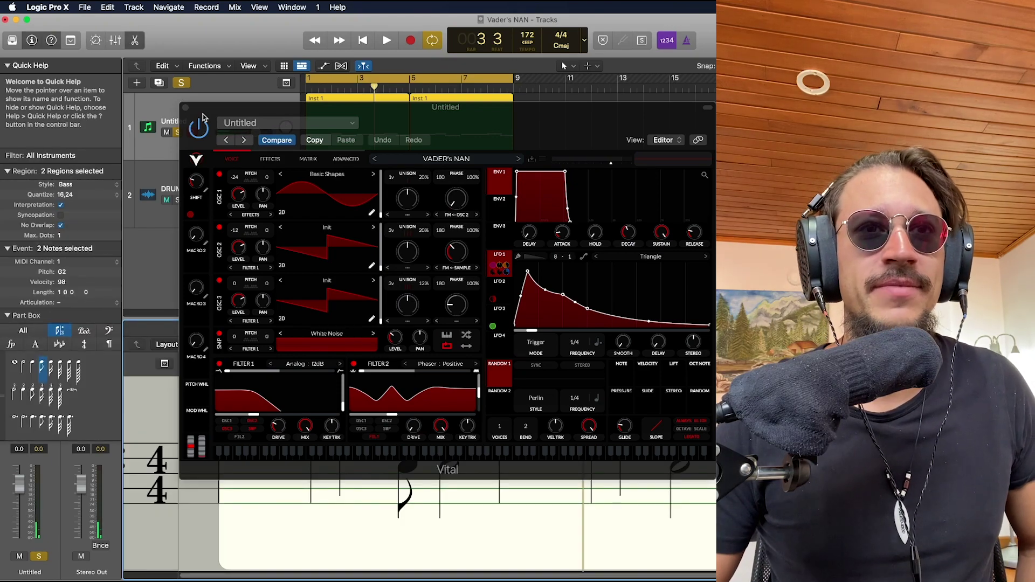
key(n)
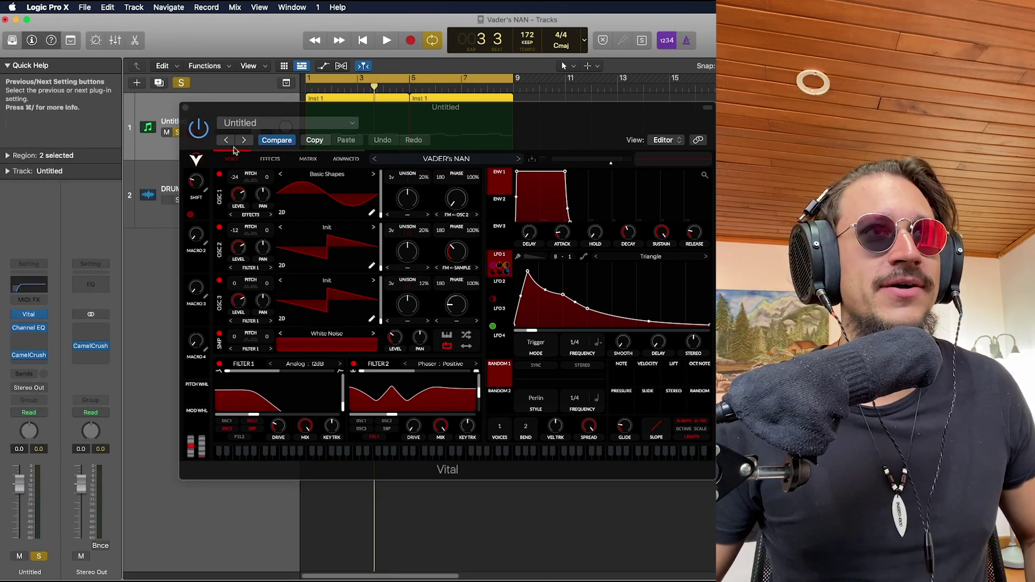
- Close the Vital window, then take the Untitled track out of solo and play the loop with the drums
click(183, 109)
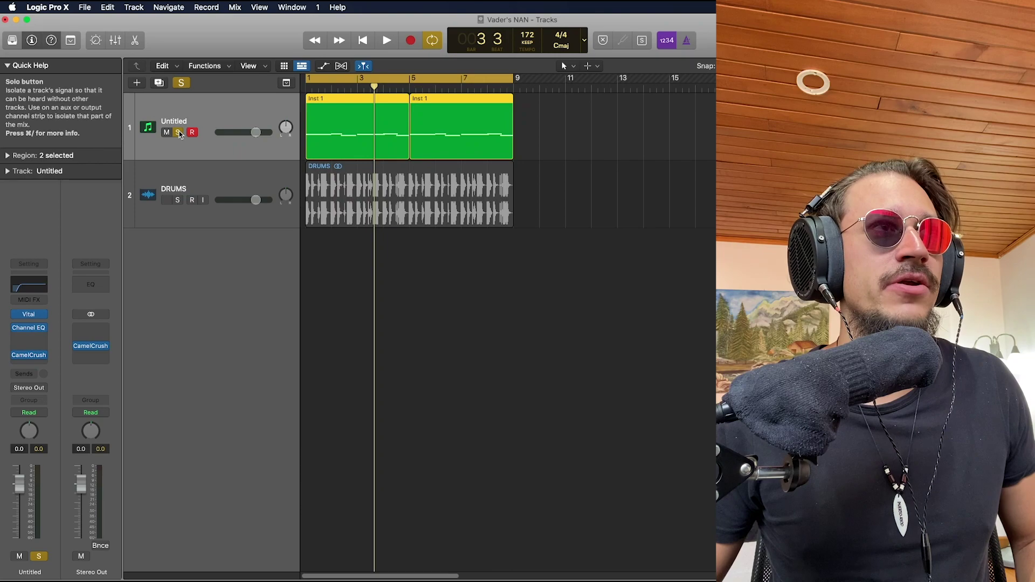
key(space)
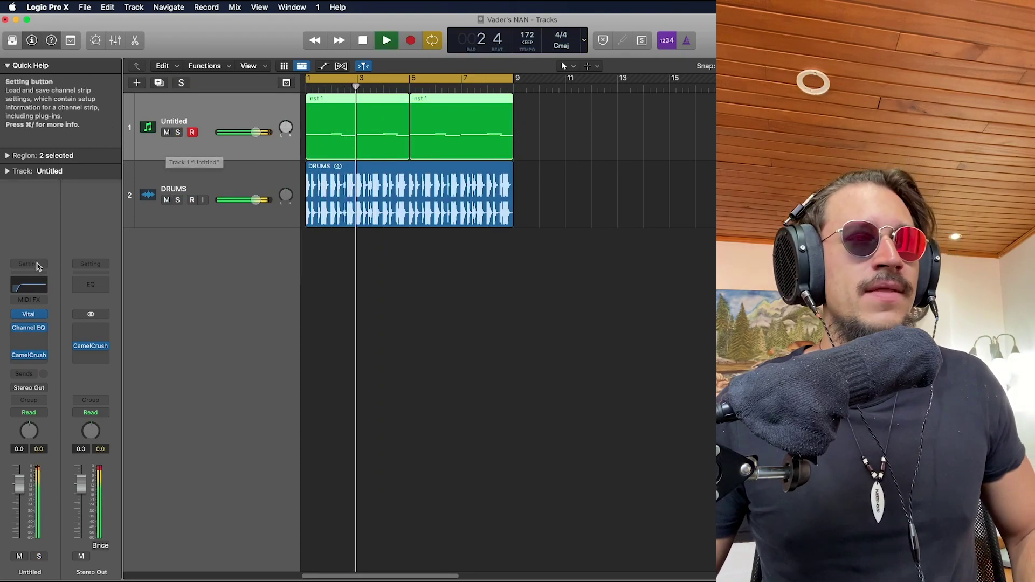
key(space)
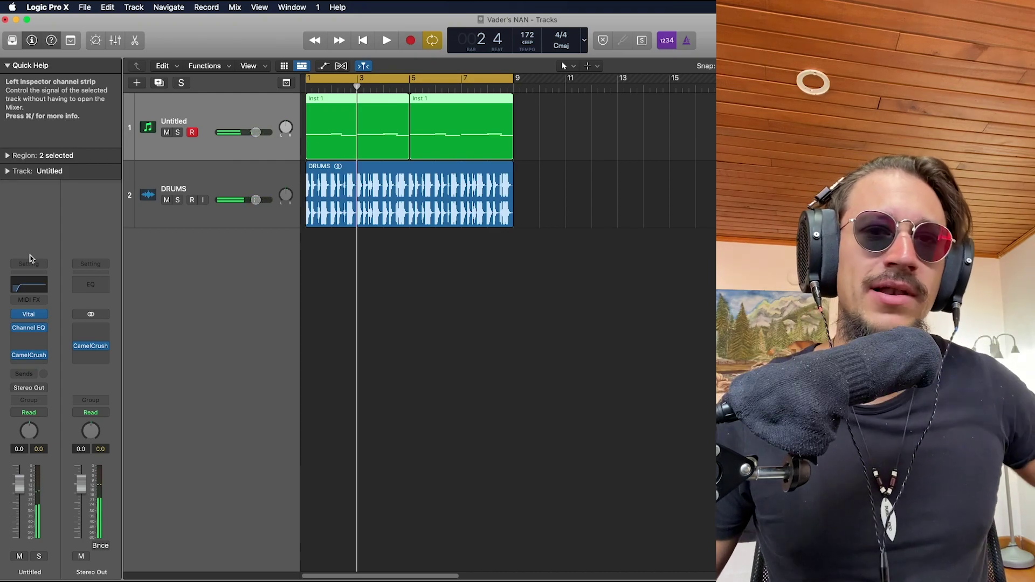
- Reopen the Vital synth on the Untitled track and briefly play the loop from the start
mouse_move(31, 320)
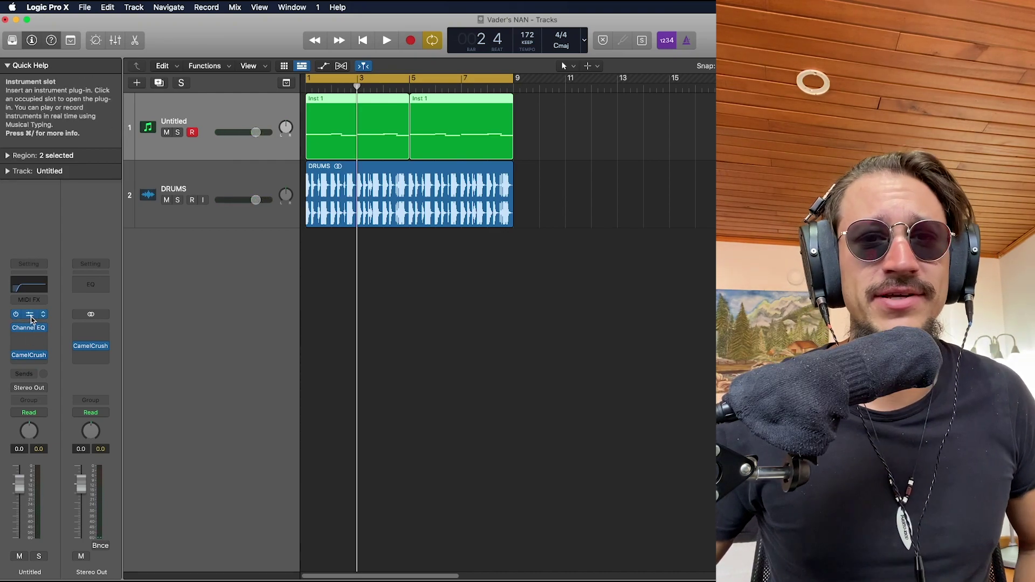
click(31, 317)
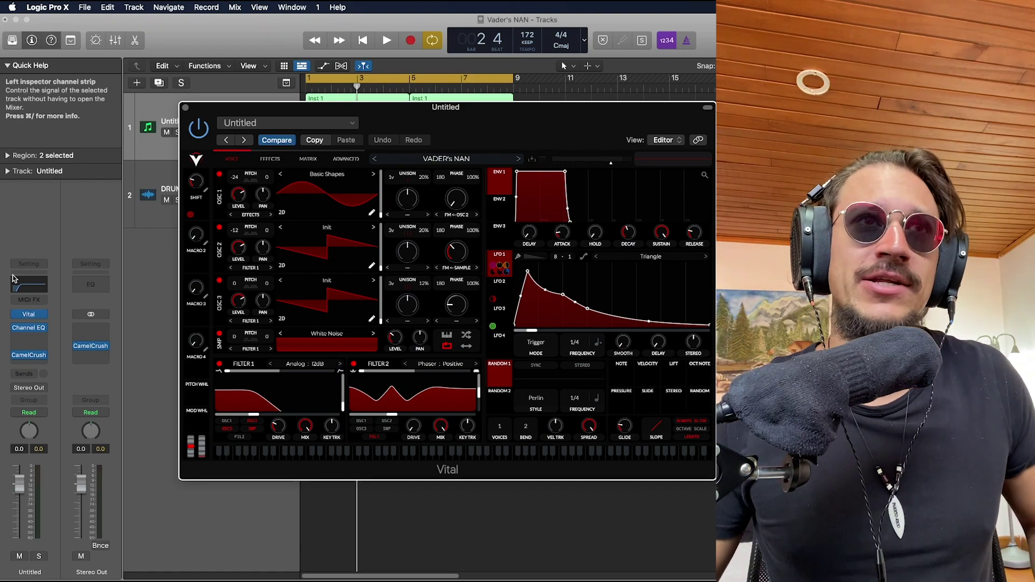
key(space)
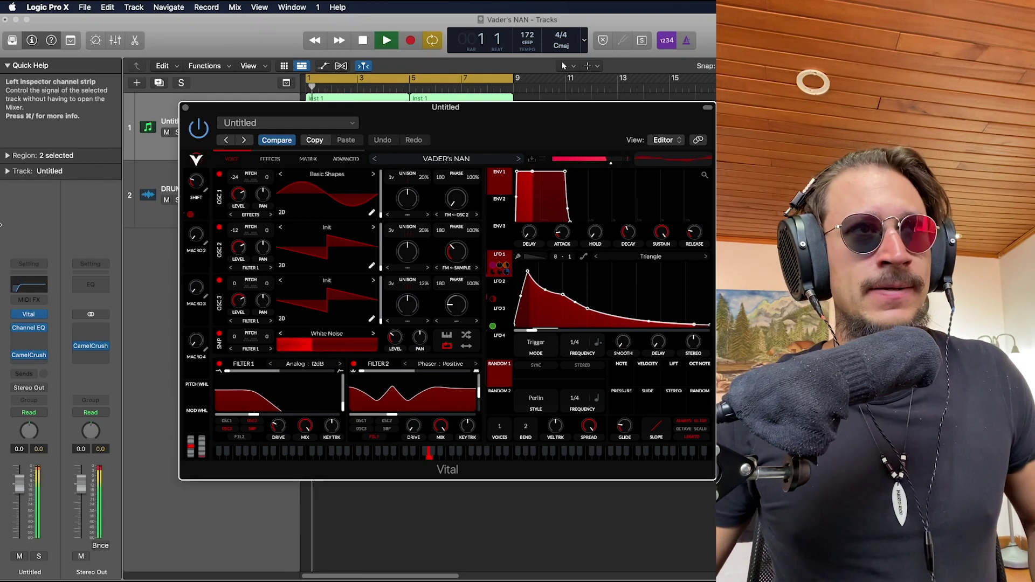
key(super+2)
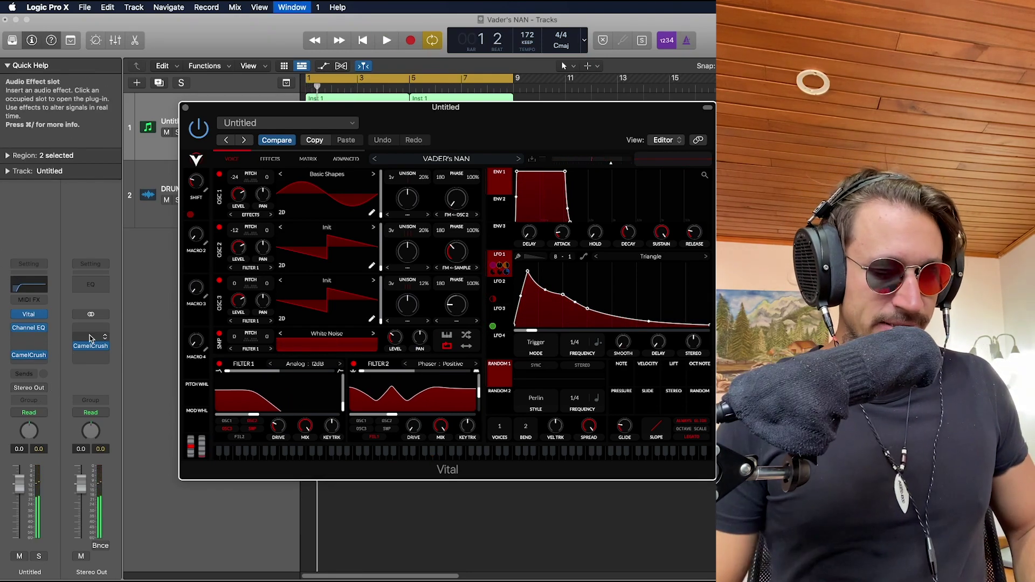
- Bring up the Musical Typing keyboard for playing notes on the synth
key(super+k)
key(super+k)
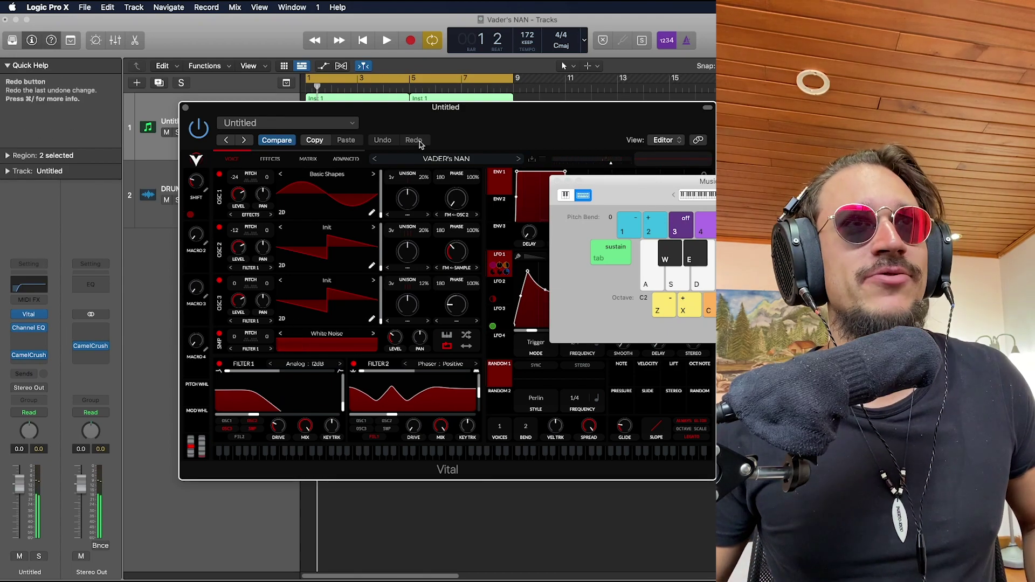
key(super+k)
- Switch off all of Vital's active effects, from Phaser and EQ through Reverb, Delay, Compressor, Chorus, Distortion and Filter, and return to the Voice page
click(271, 158)
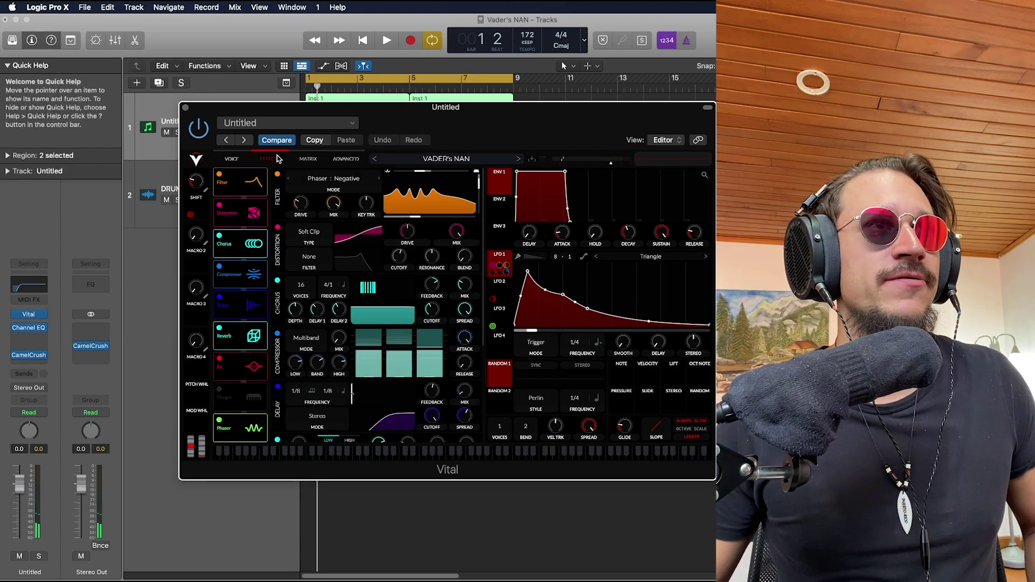
drag(253, 428, 257, 404)
click(219, 389)
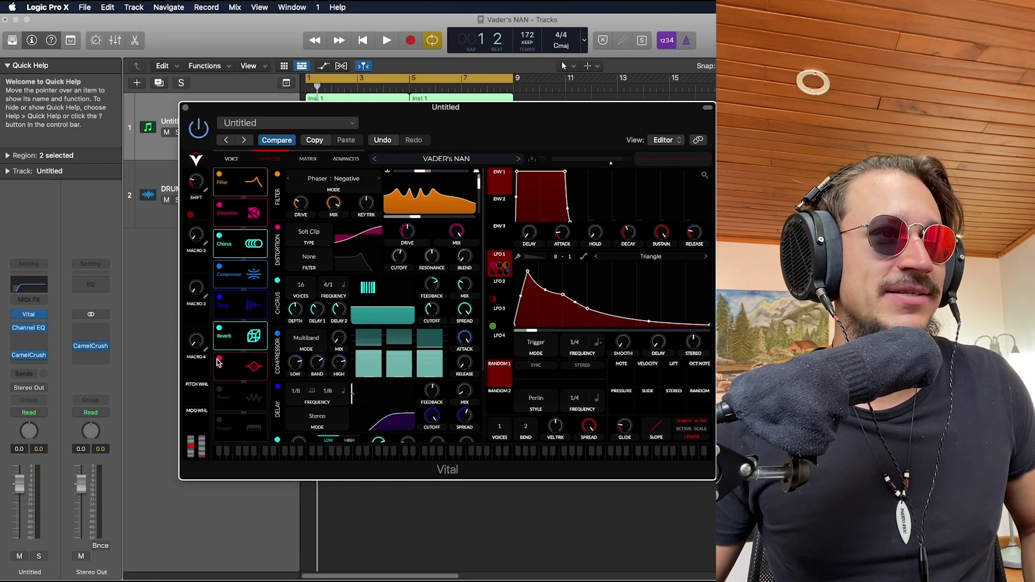
click(219, 358)
click(220, 327)
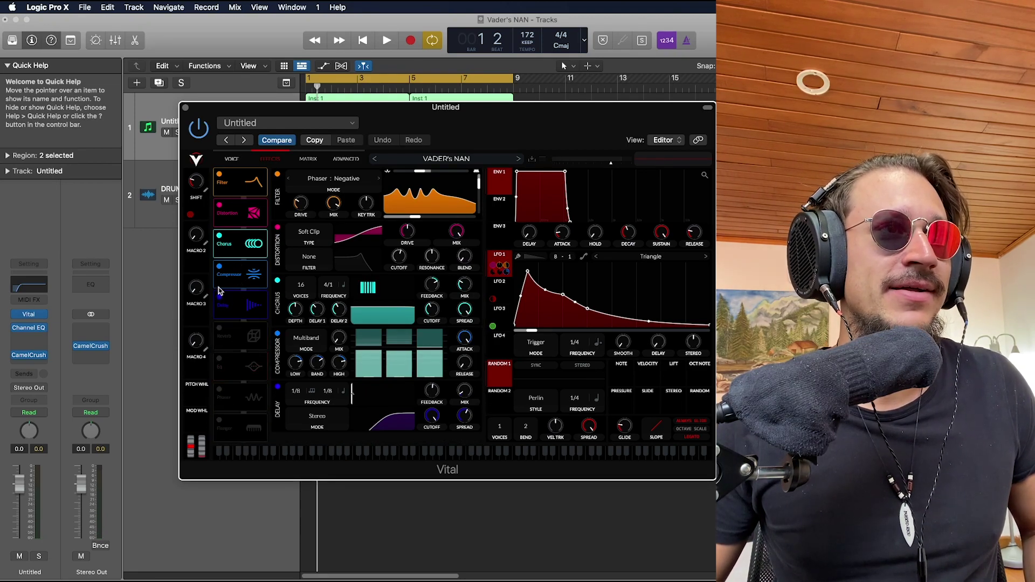
click(219, 297)
click(219, 267)
click(219, 236)
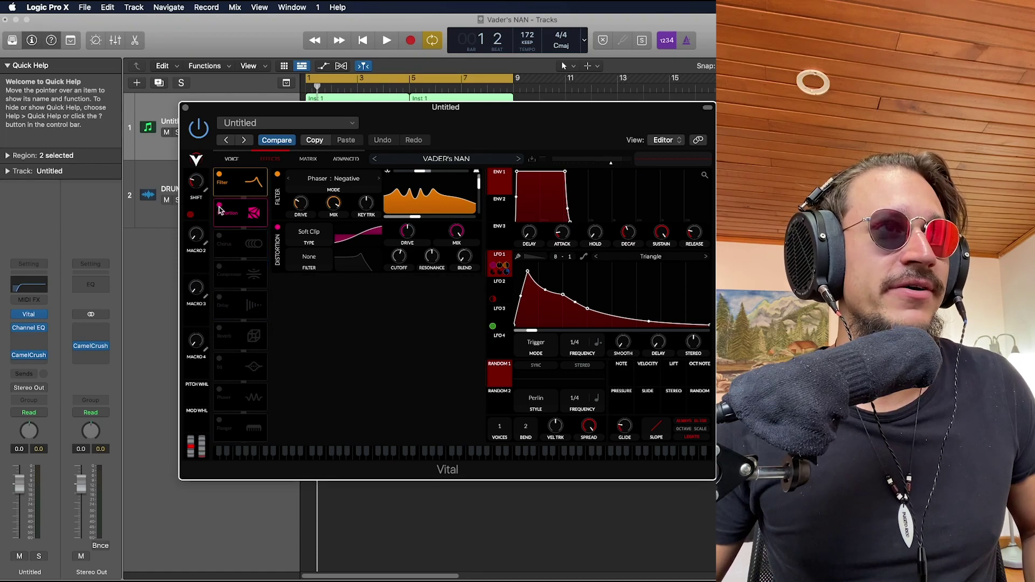
click(220, 207)
click(219, 174)
click(226, 167)
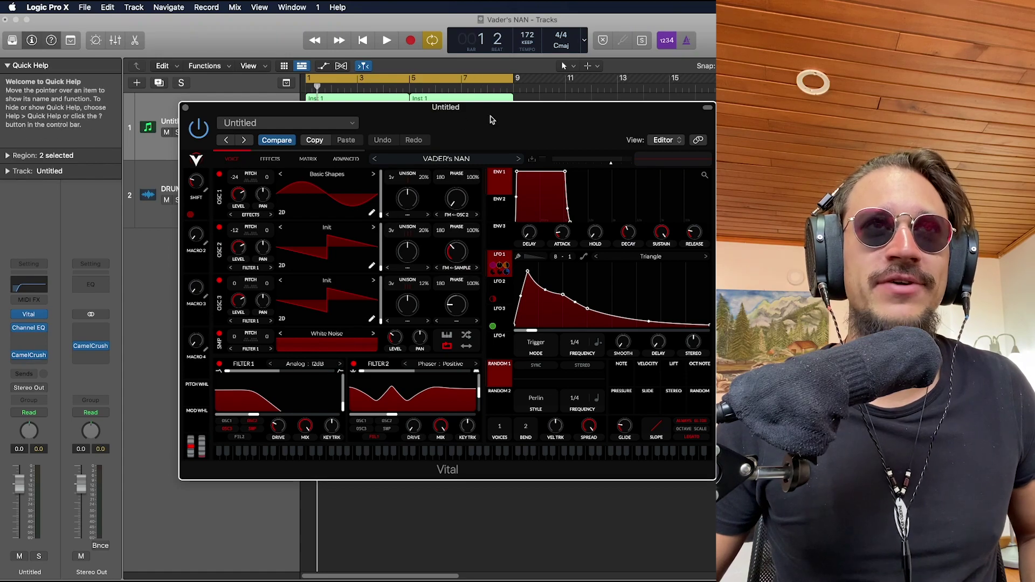
- Play notes in different octaves with Musical Typing to hear the Vital patch without effects
drag(492, 116, 479, 103)
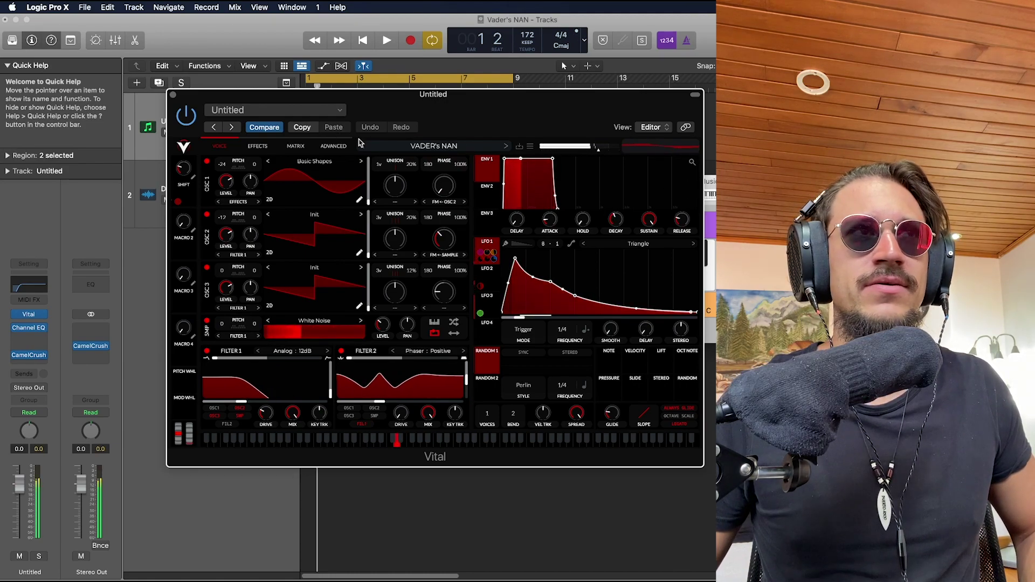
key(super+k)
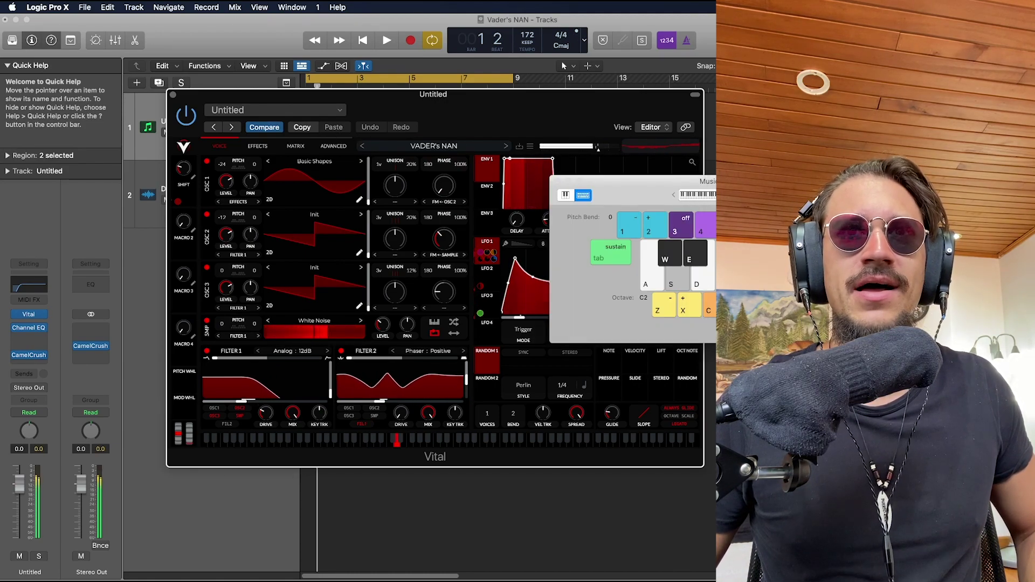
click(432, 106)
key(d)
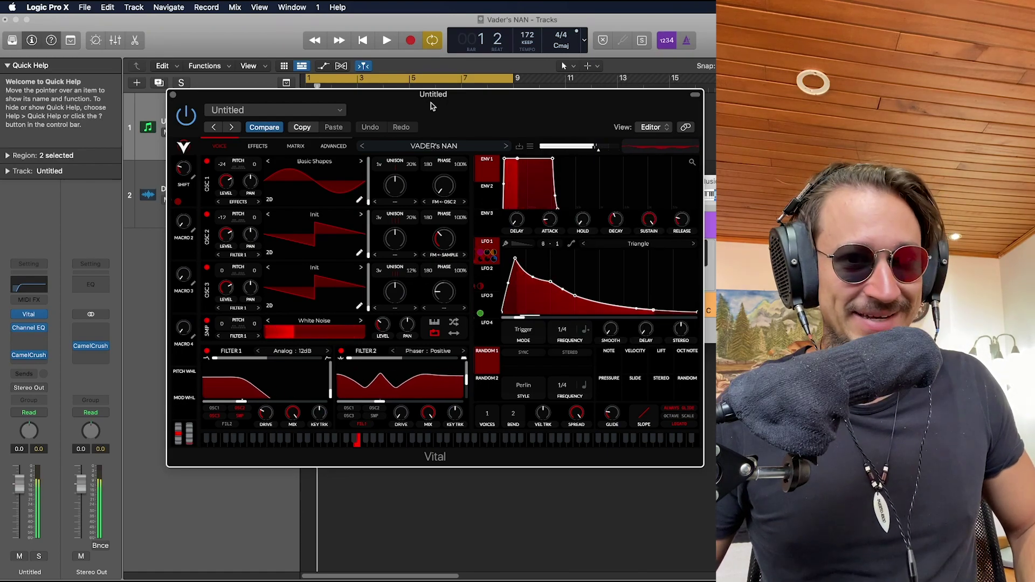
key(x)
key(d)
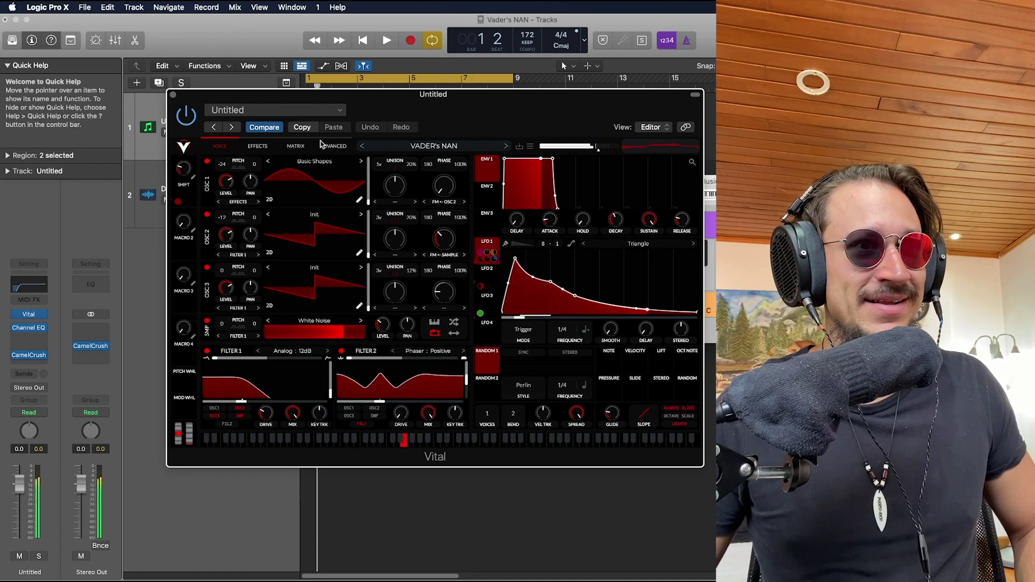
- Turn on Vital's Filter, Distortion, Chorus and Compressor effects one by one while playing a note
click(256, 146)
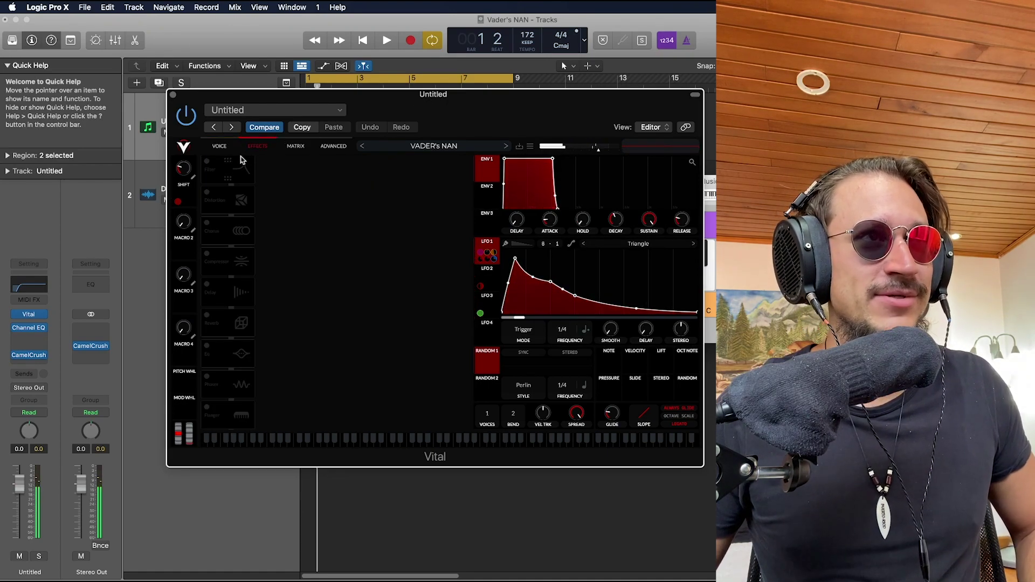
click(207, 162)
key(d)
click(207, 193)
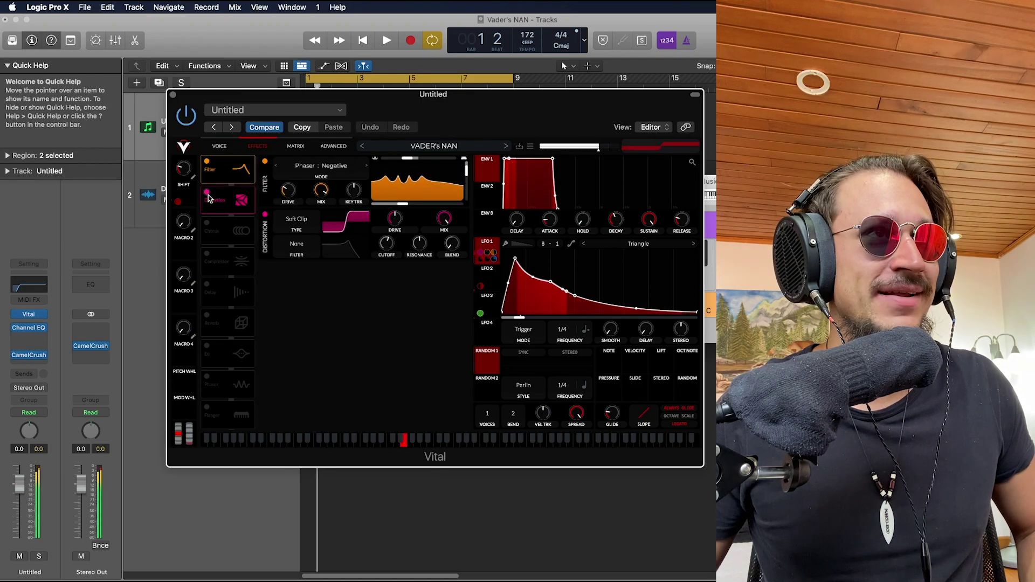
click(207, 222)
click(206, 253)
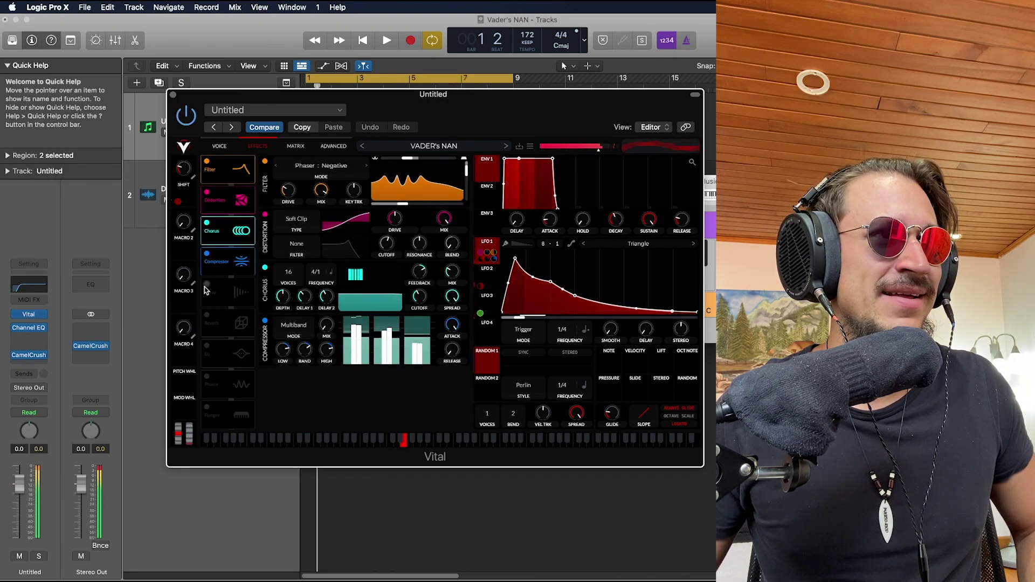
- Switch Vital's Compressor, Chorus, Distortion and Filter effects back off and return to the Voice page
click(207, 253)
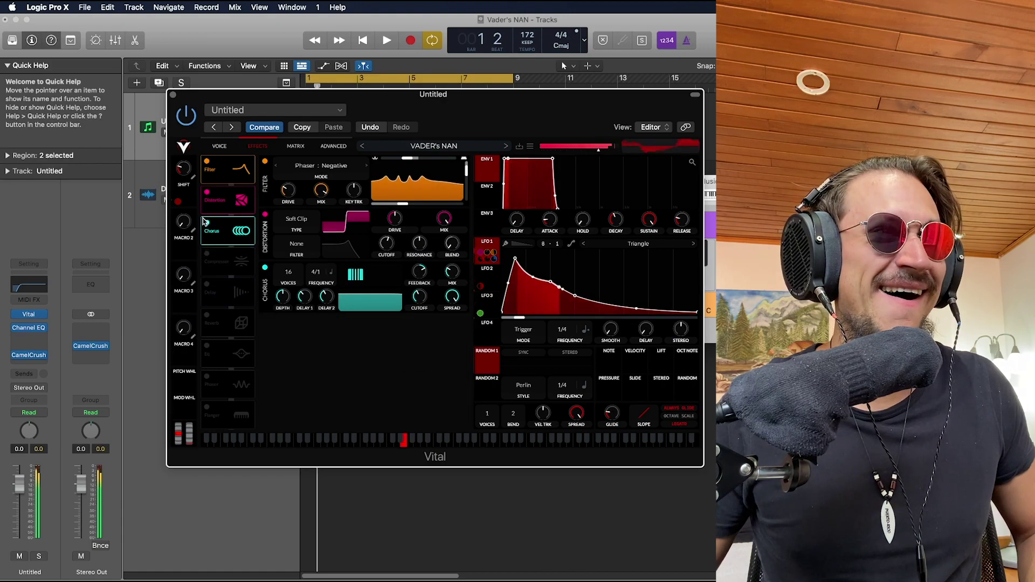
click(207, 222)
click(207, 193)
click(207, 161)
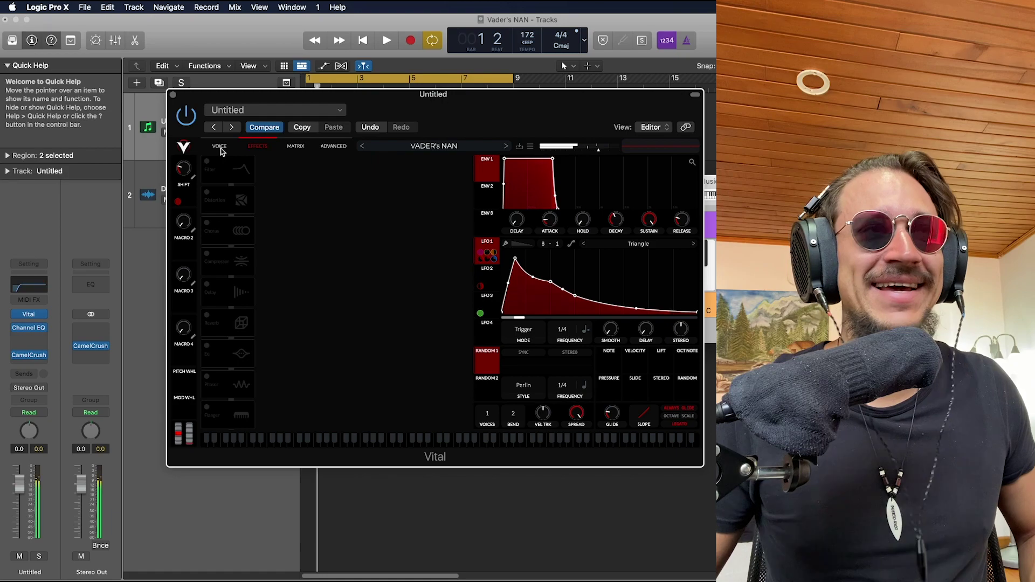
click(219, 146)
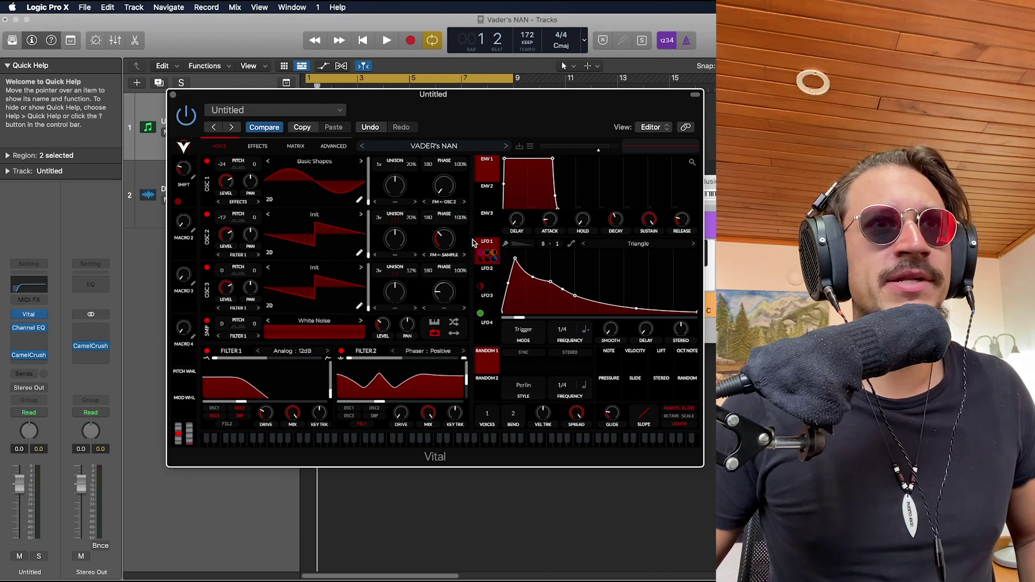
- Set oscillator 2's FM modulation to None for comparison and restore it to FM ← Sample while playing a note
click(449, 254)
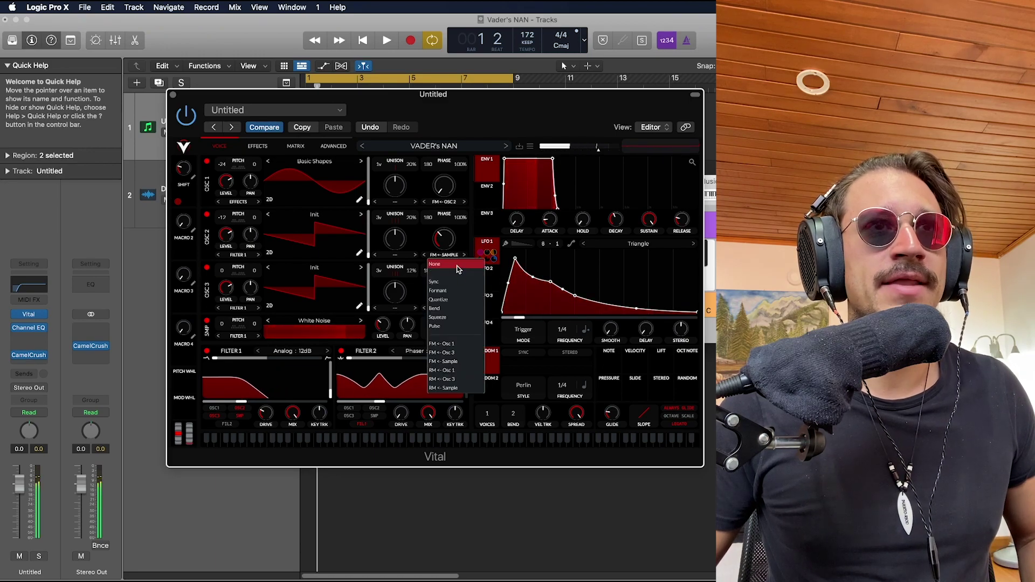
click(453, 265)
click(444, 255)
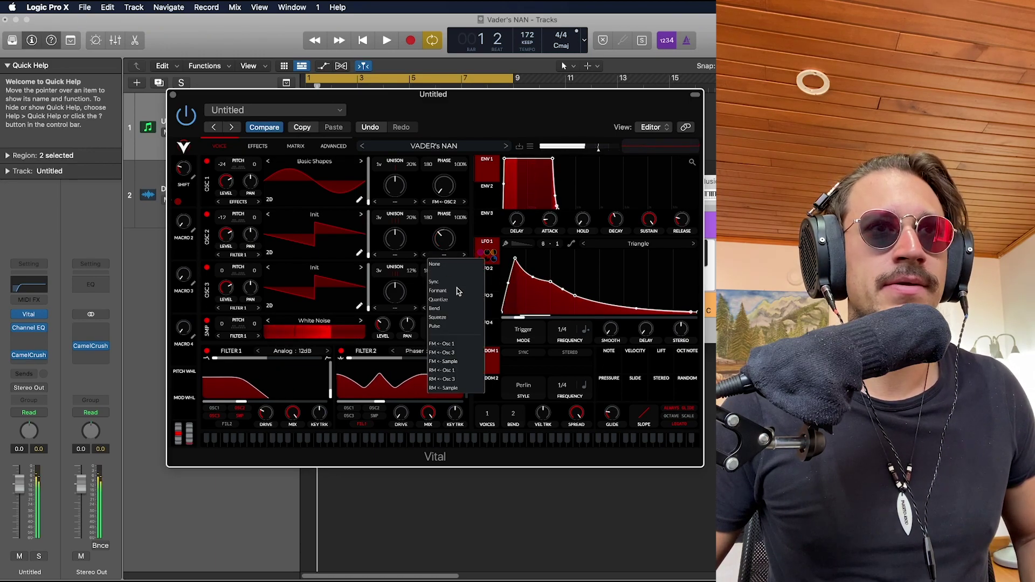
click(452, 361)
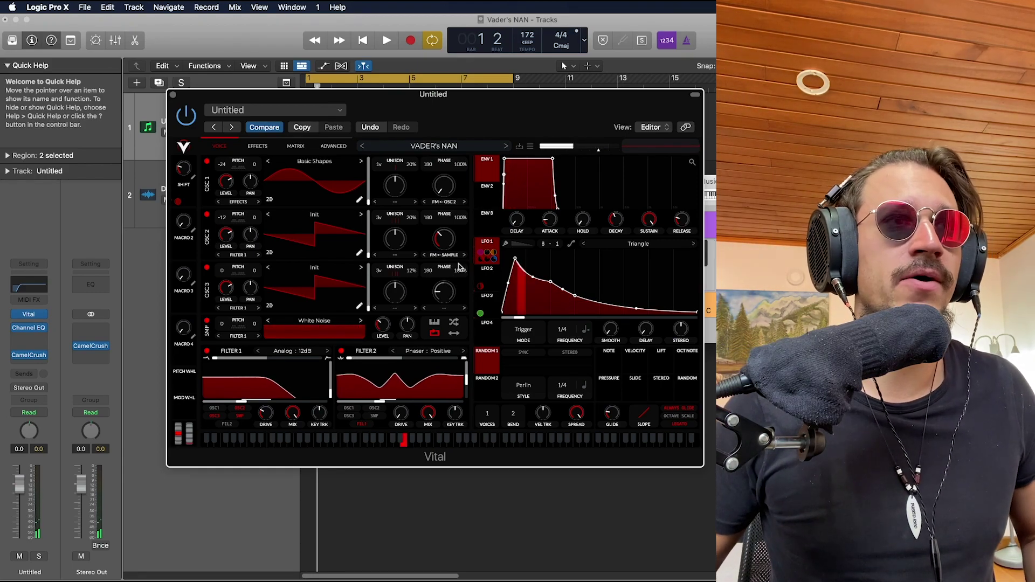
- Switch off Filter 1 and Filter 2, insert Voxengo SPAN on the Stereo Out channel, view the unfiltered spectrum and close the analyzer window
click(208, 351)
click(339, 351)
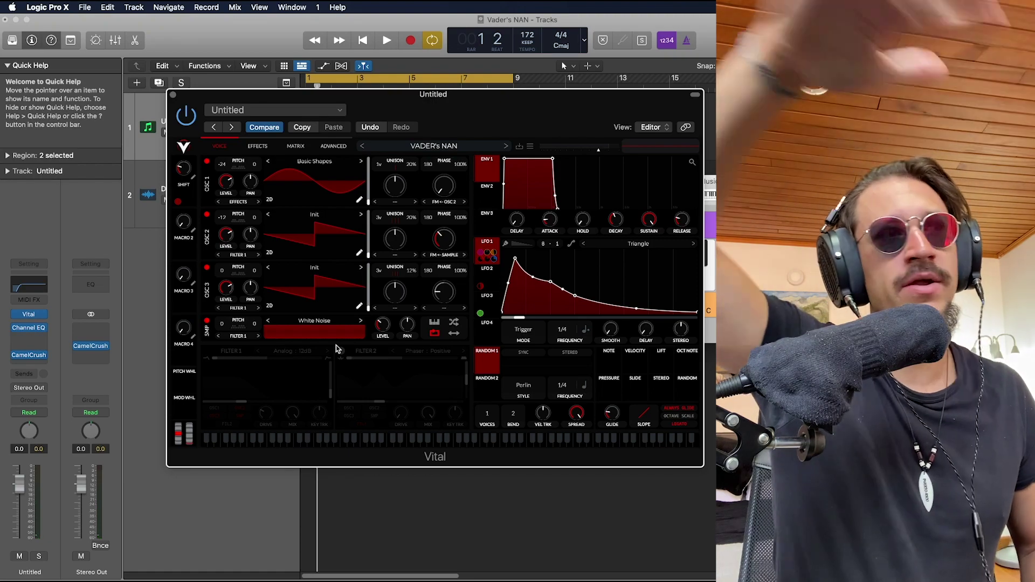
click(98, 358)
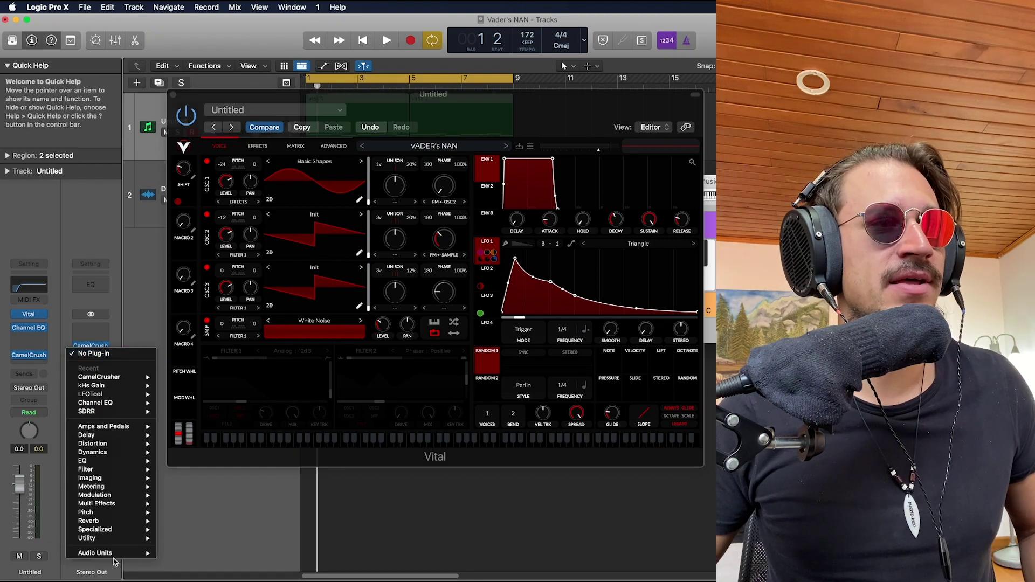
mouse_move(114, 555)
mouse_move(215, 537)
mouse_move(291, 538)
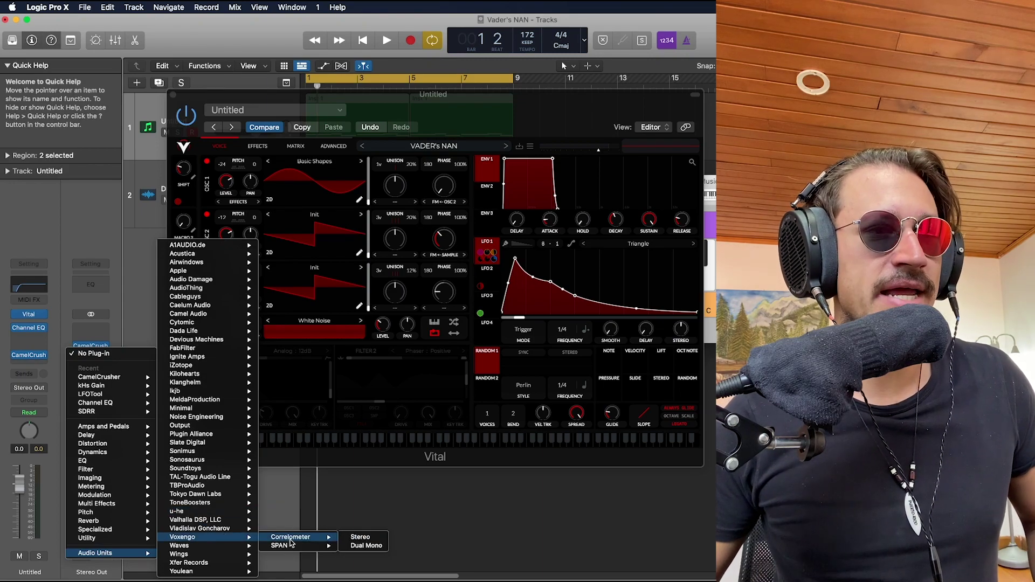
click(361, 546)
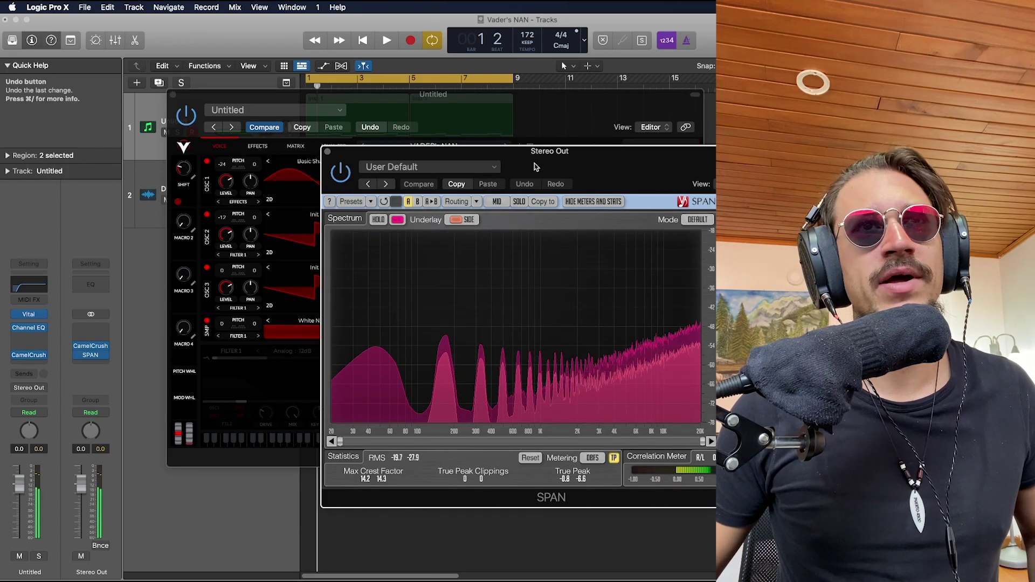
drag(536, 167, 437, 125)
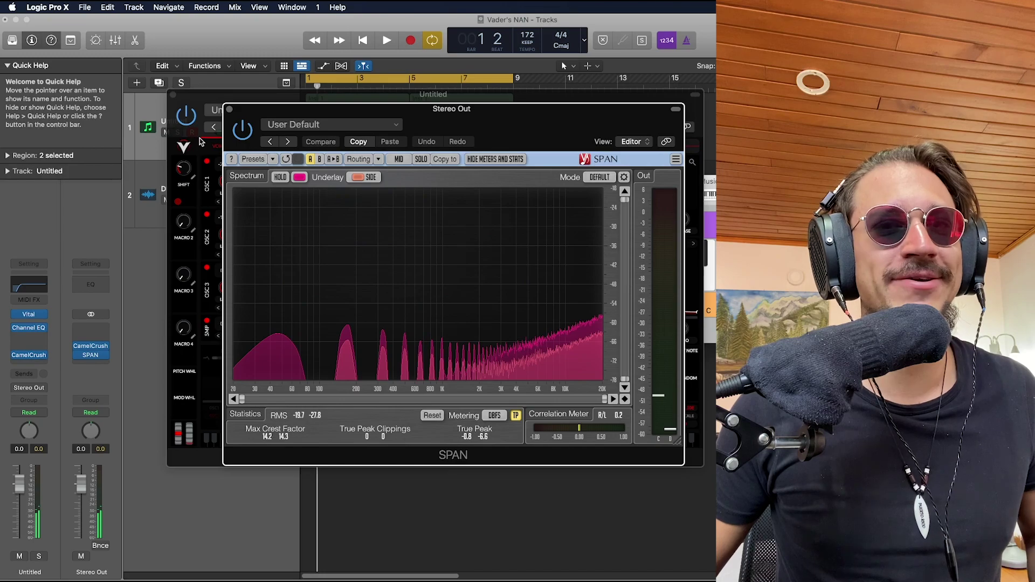
click(230, 110)
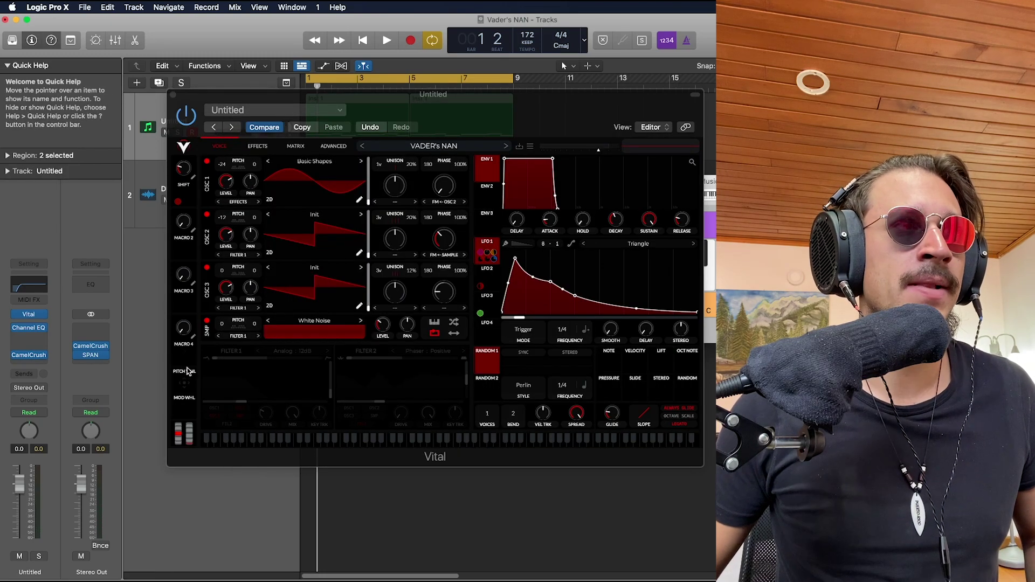
- Switch Filter 1 and Filter 2 back on, toggling Filter 2 off and on to compare the sound
click(206, 352)
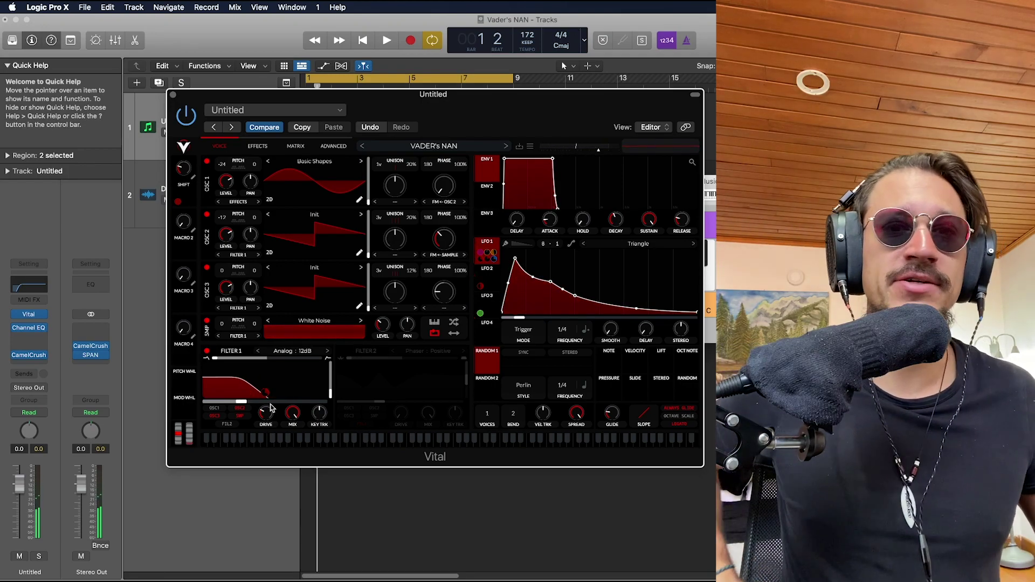
click(341, 351)
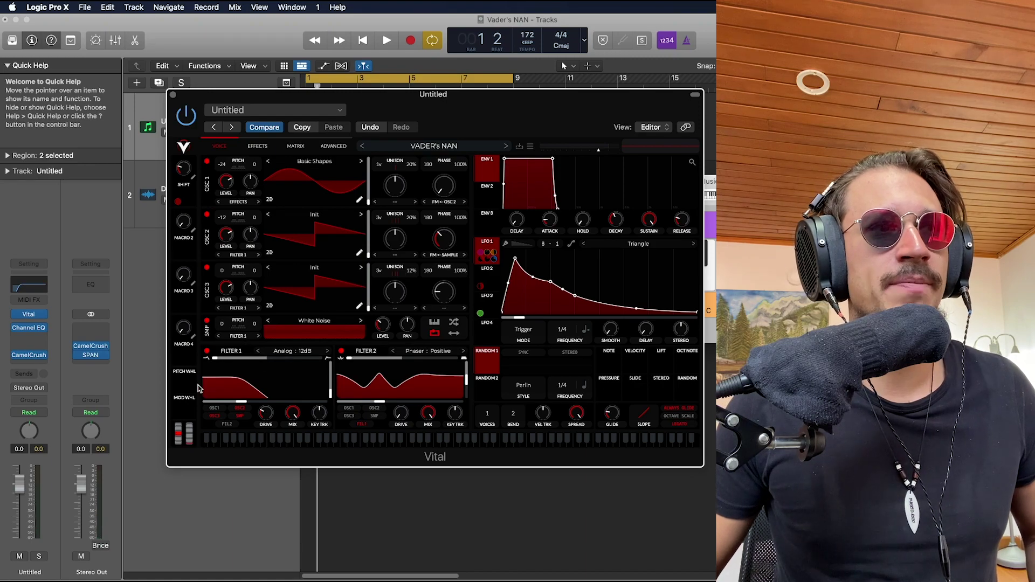
click(341, 351)
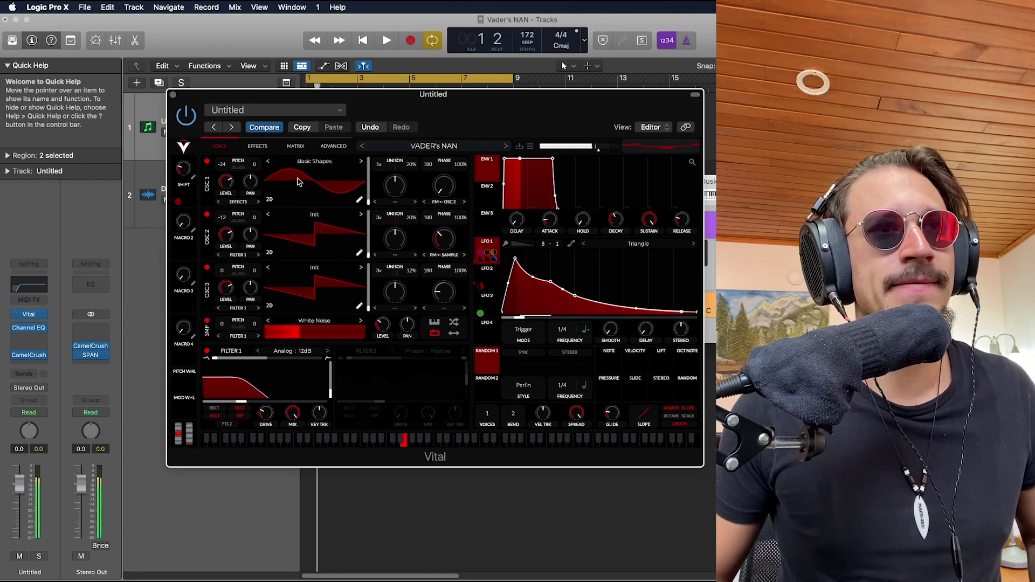
click(341, 351)
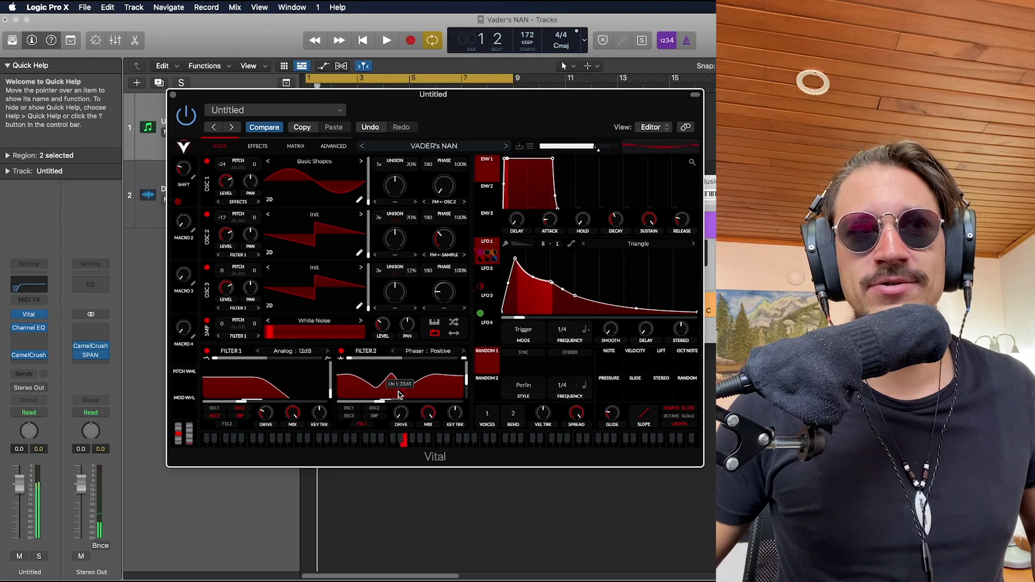
mouse_move(399, 396)
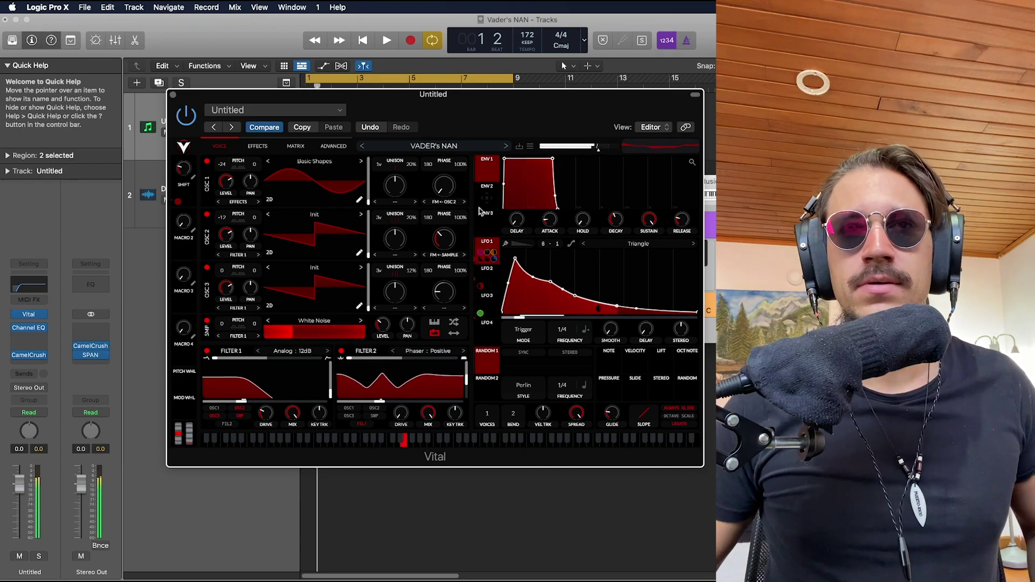
- Examine the shapes and settings of LFO 1 and LFO 2, switching between them to compare their modulation
click(488, 274)
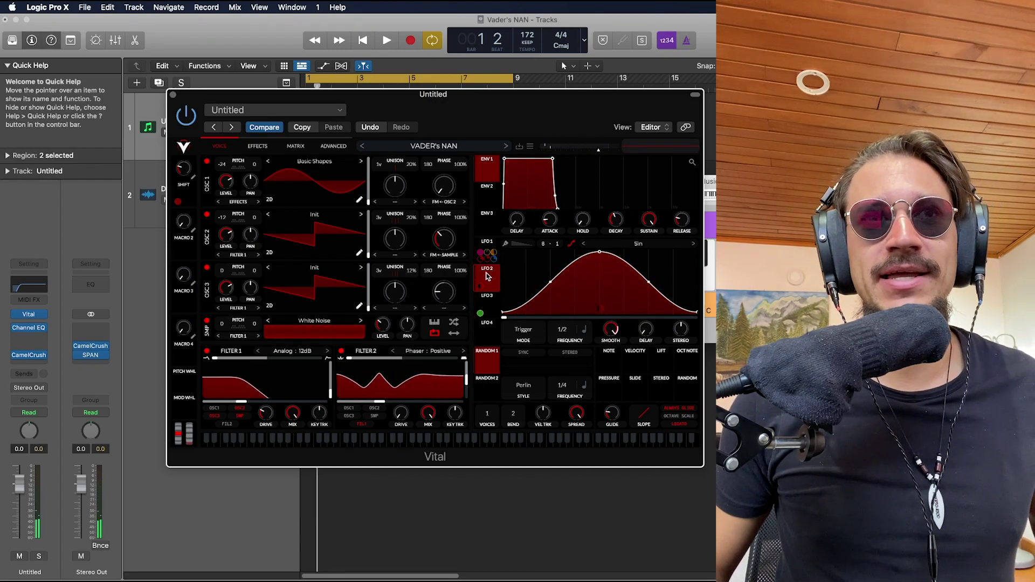
click(493, 243)
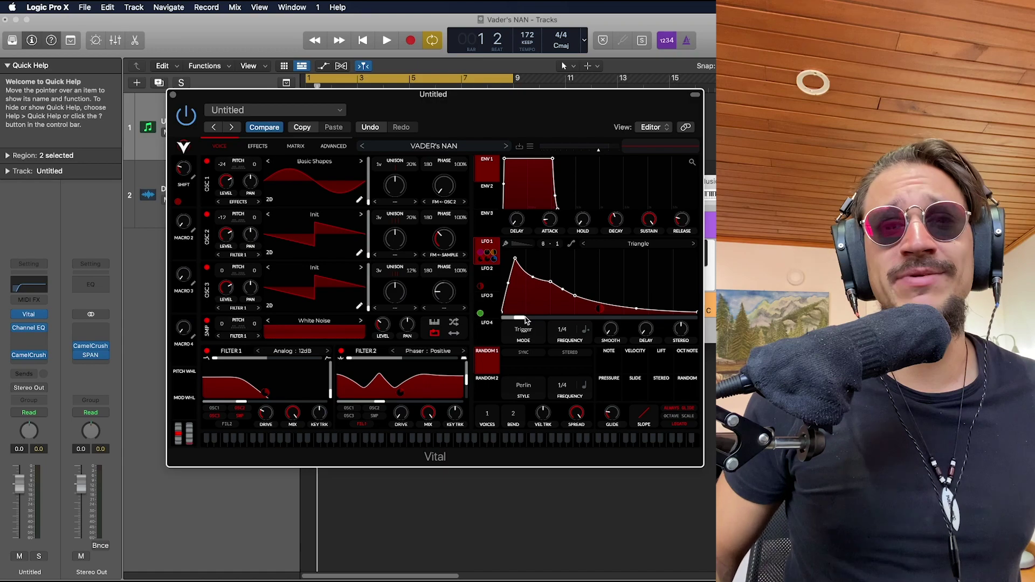
click(489, 274)
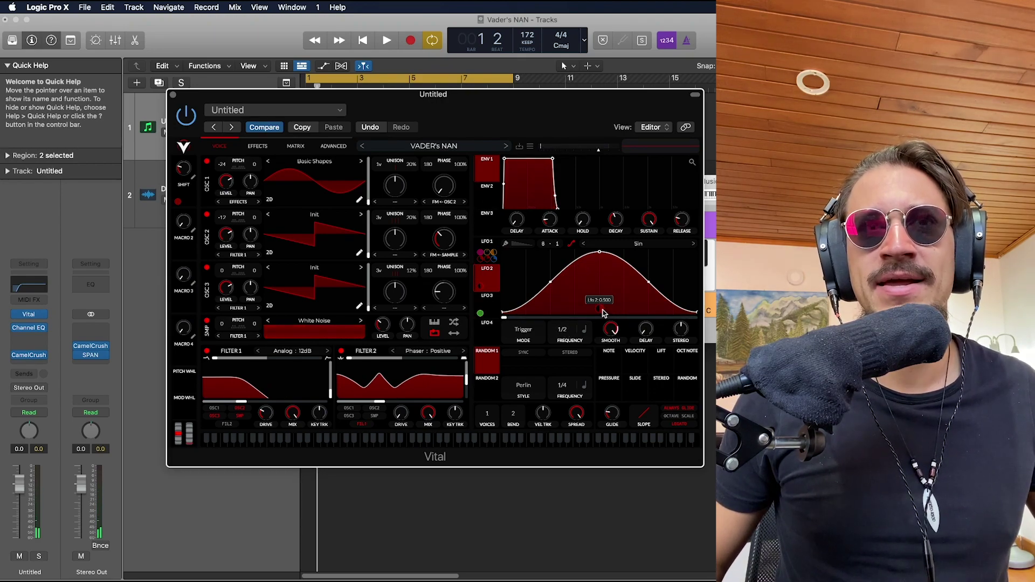
click(487, 241)
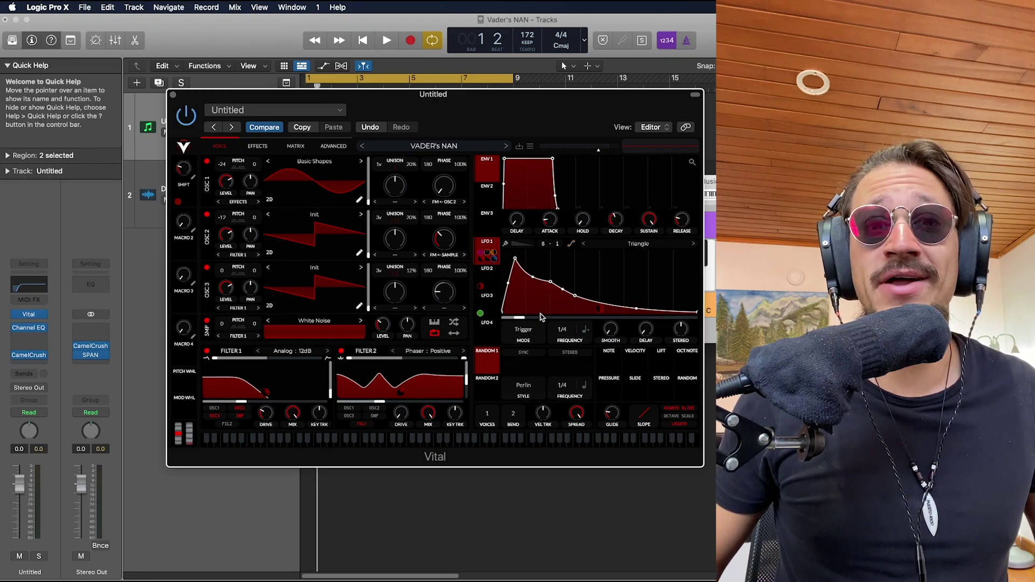
click(496, 281)
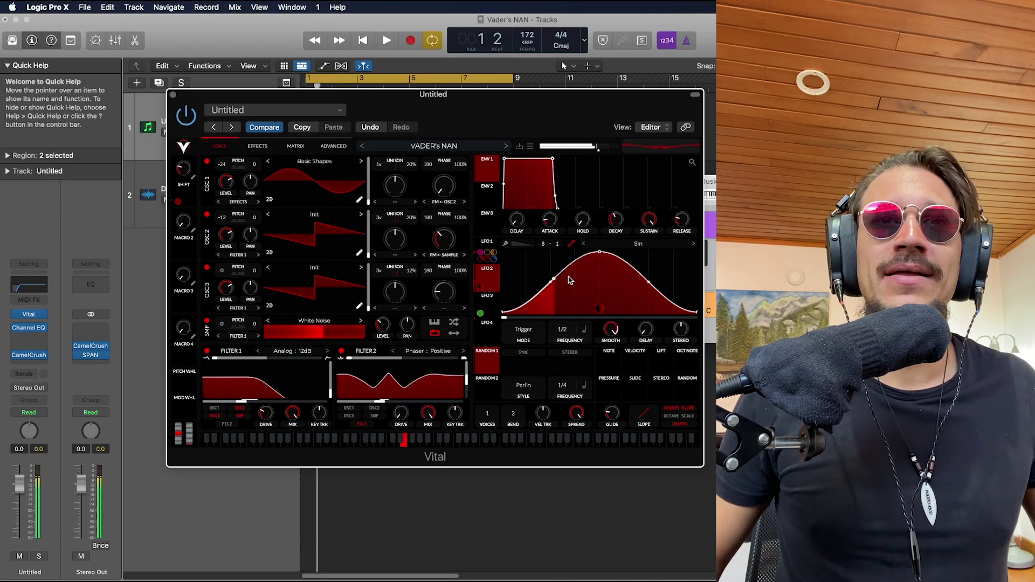
click(487, 244)
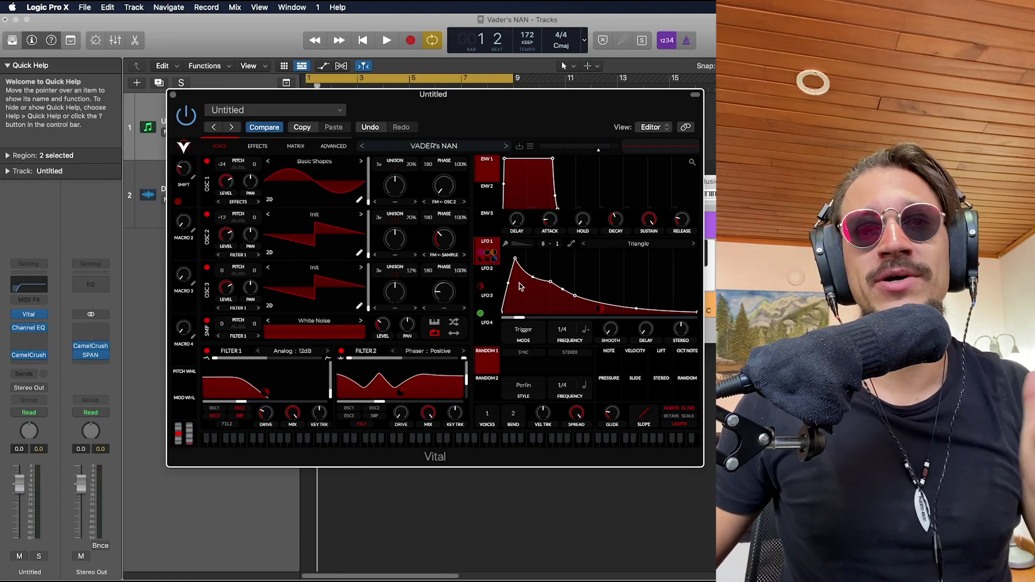
click(486, 272)
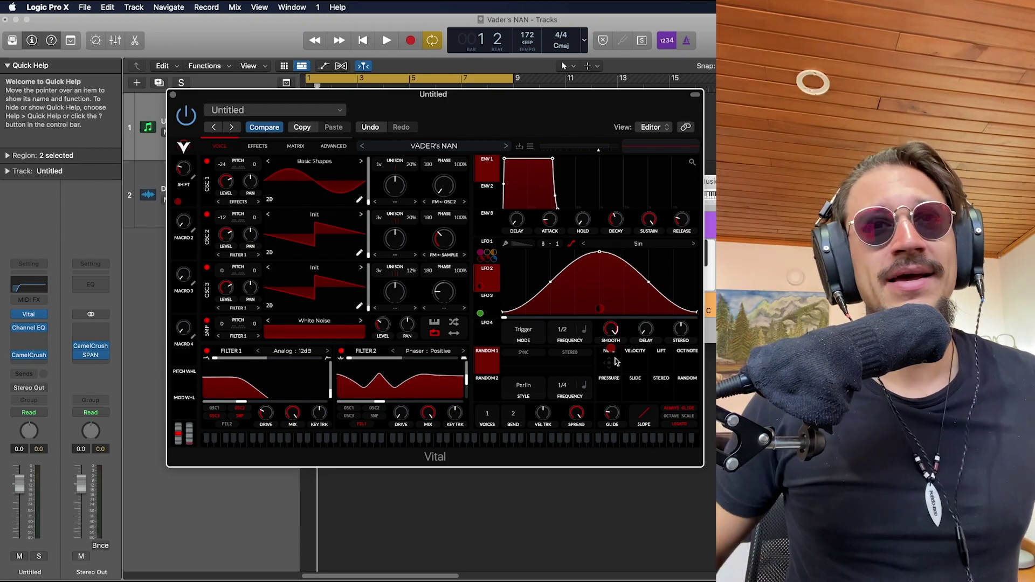
mouse_move(614, 351)
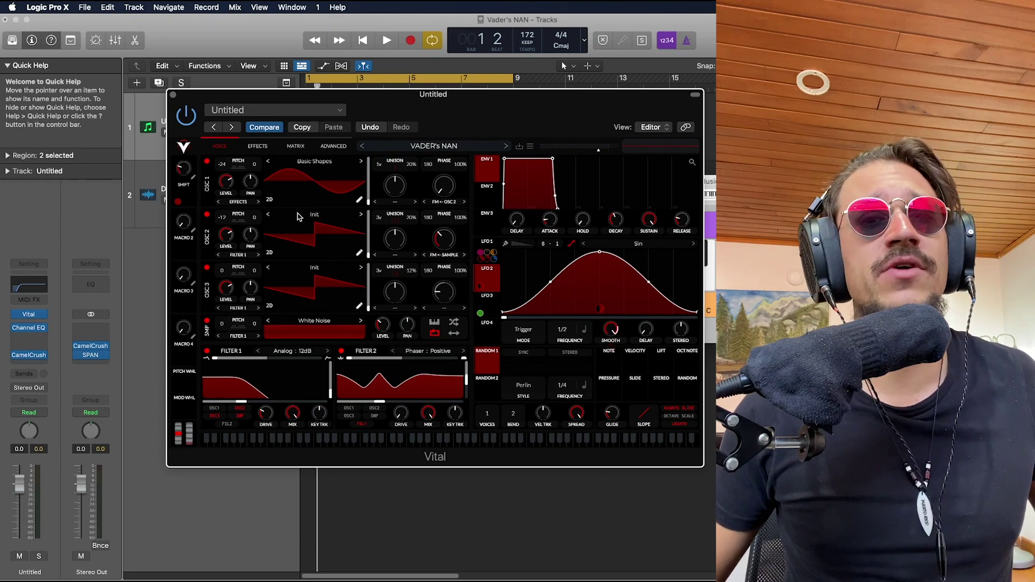
- Turn the SHIFT macro up to hear its effect, show LFO 1, and lower the macro to about 0.155
mouse_move(185, 173)
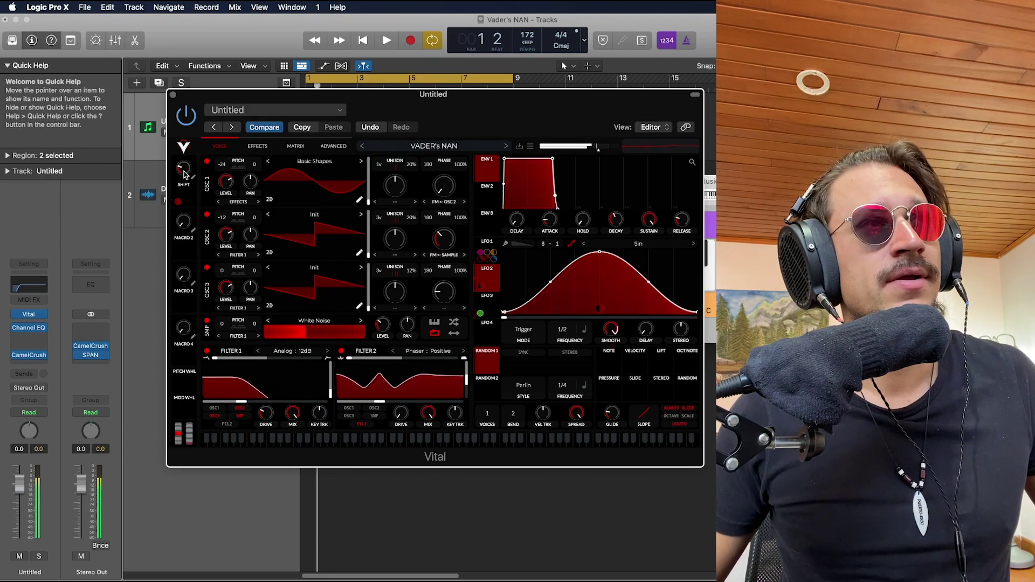
drag(184, 174, 197, 150)
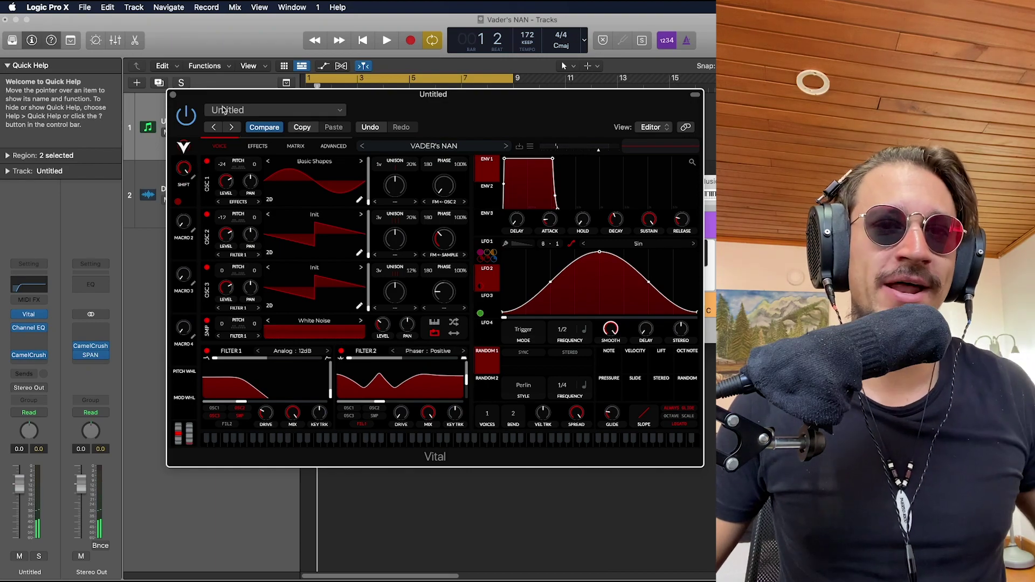
click(487, 246)
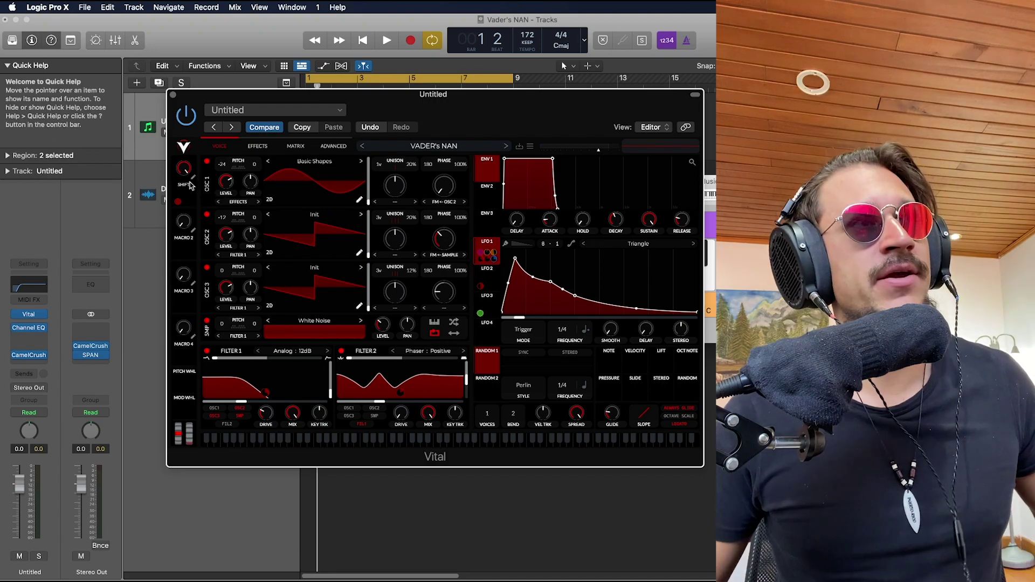
mouse_move(187, 171)
drag(186, 171, 190, 220)
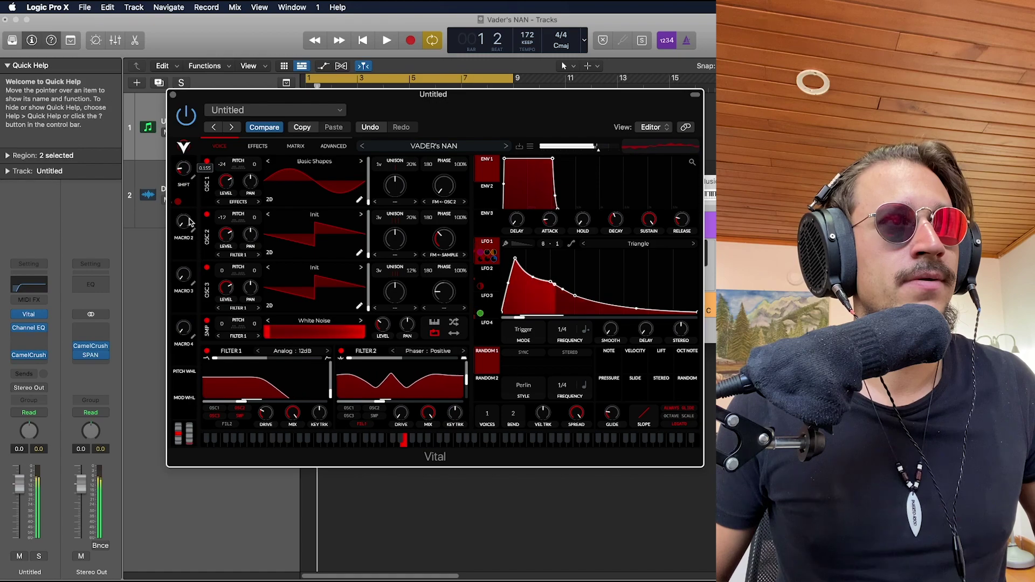
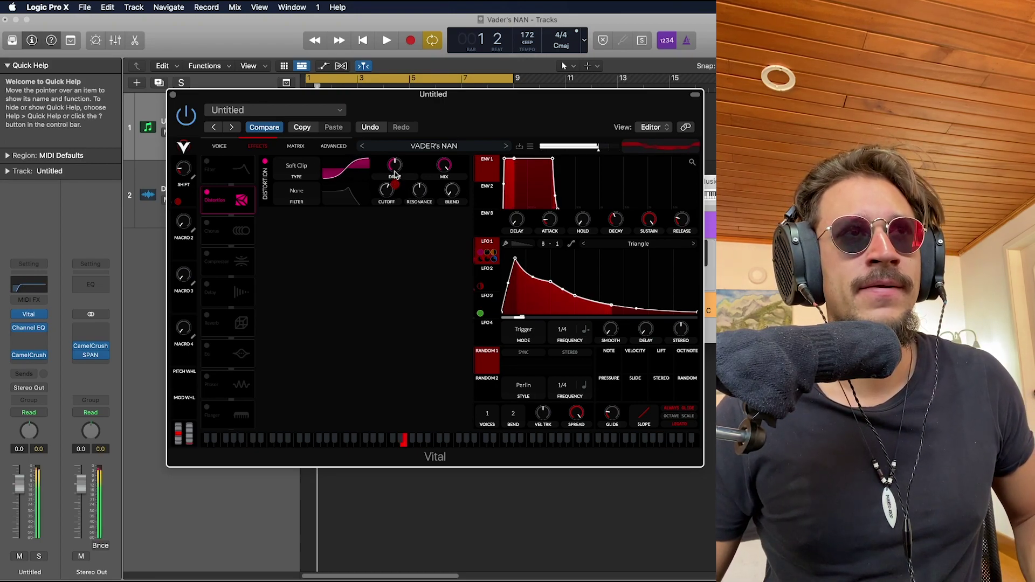
- Raise the Distortion effect's Drive to 30 dB for comparison and reset it to its default
drag(395, 172, 399, 166)
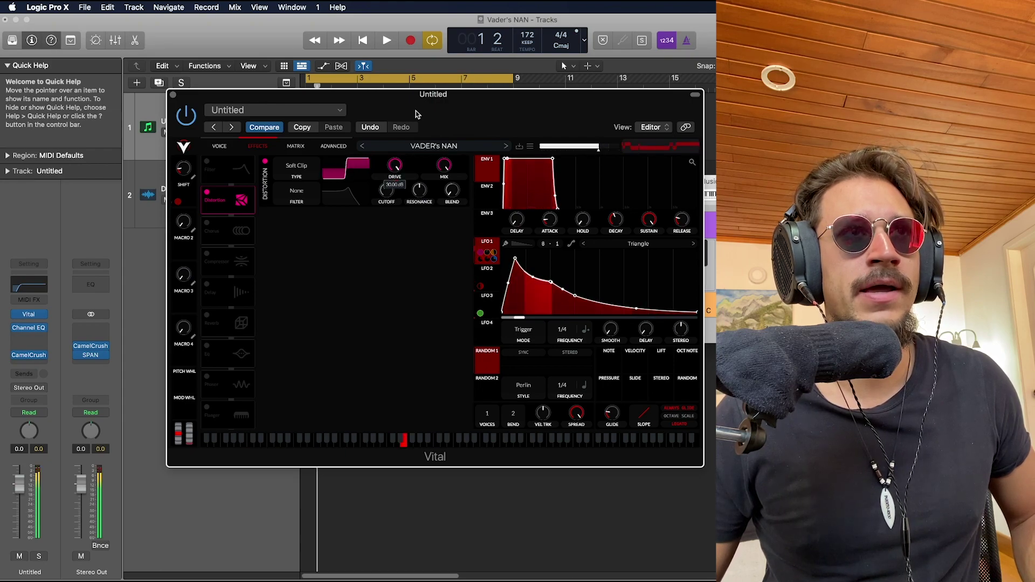
double_click(395, 165)
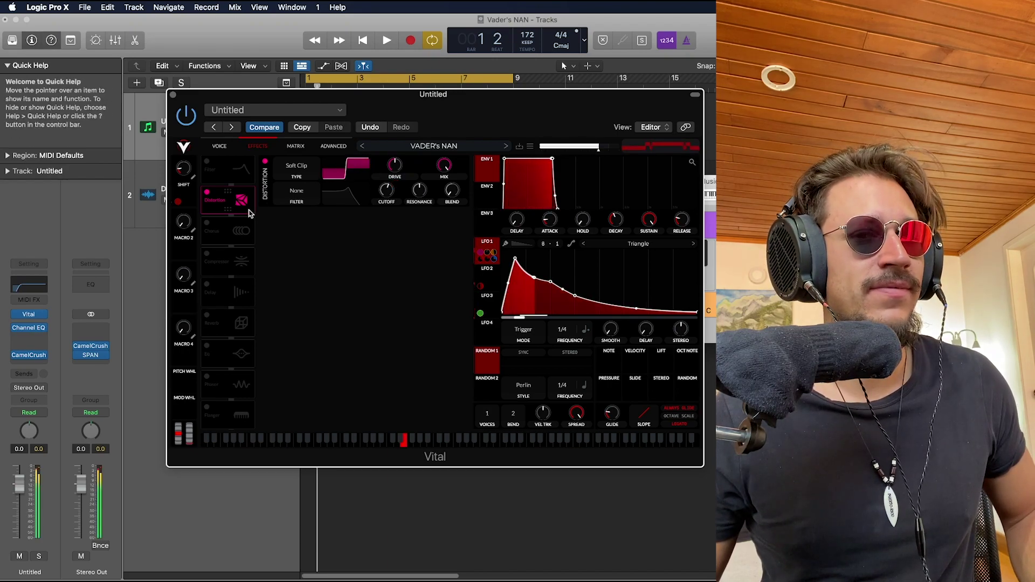
- Switch on Vital's Chorus, Compressor, Filter and Delay effects one after another while playing notes
click(208, 224)
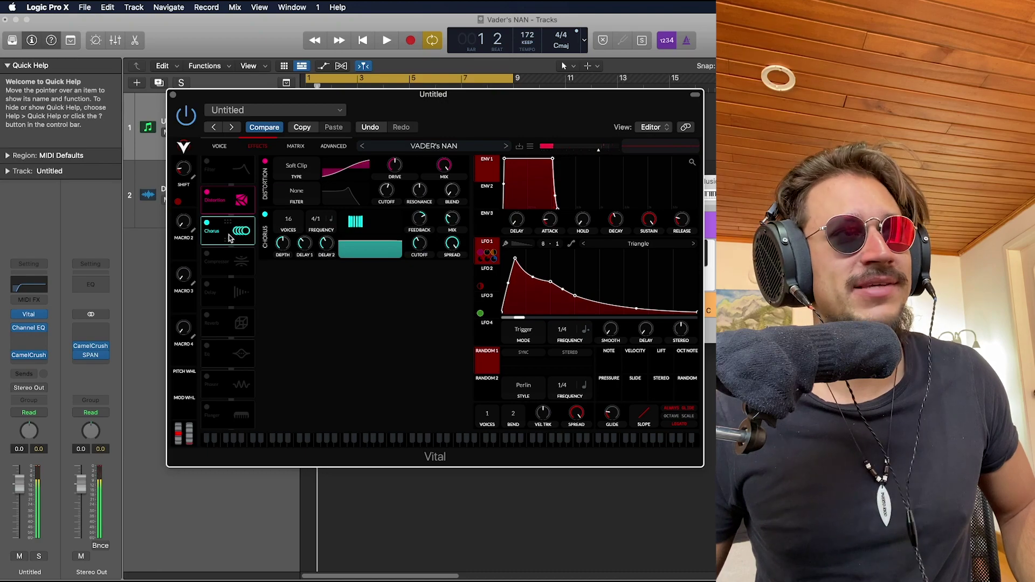
click(205, 254)
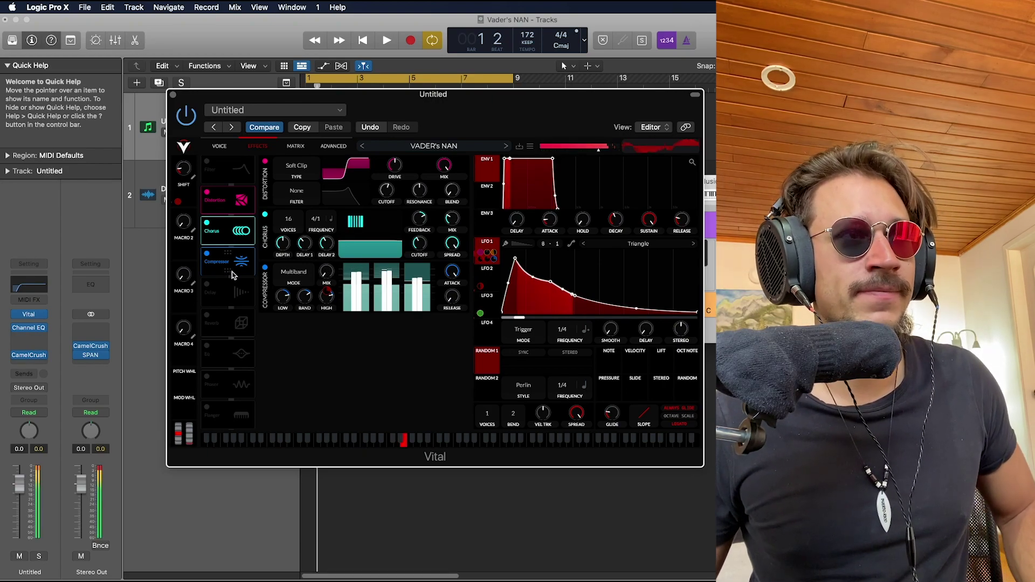
click(208, 165)
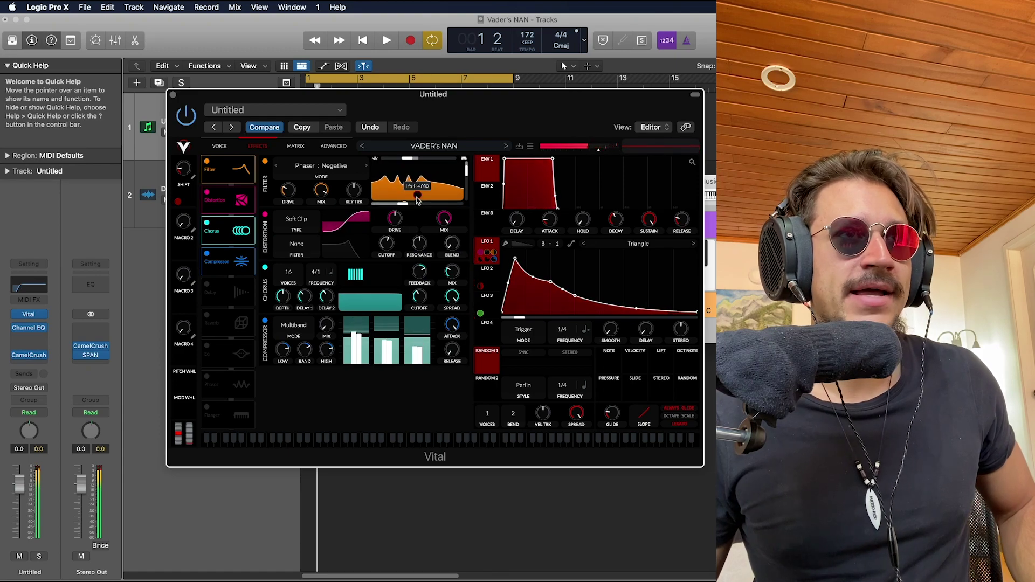
mouse_move(417, 200)
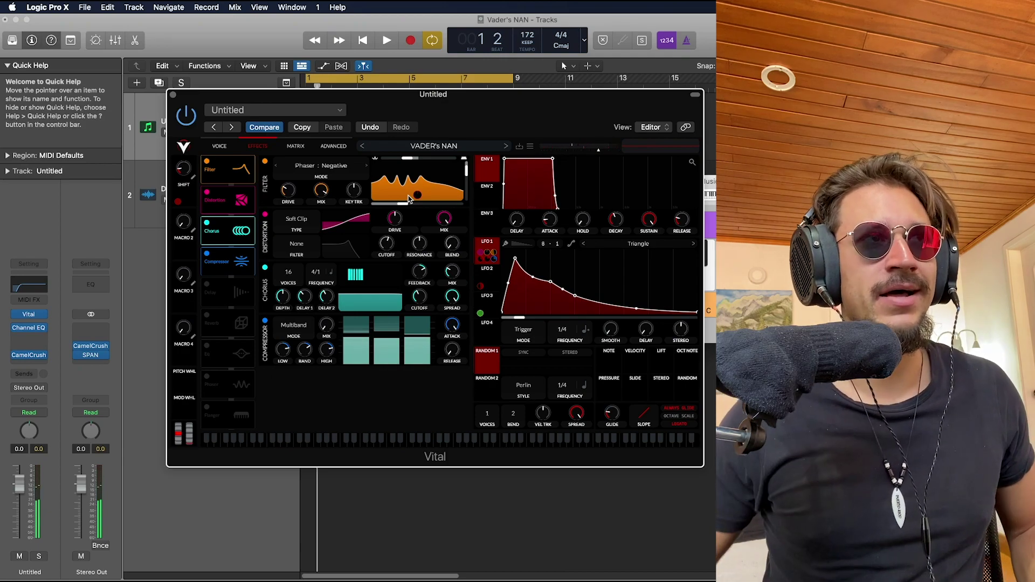
mouse_move(237, 170)
mouse_down()
mouse_move(253, 256)
mouse_move(244, 171)
mouse_up()
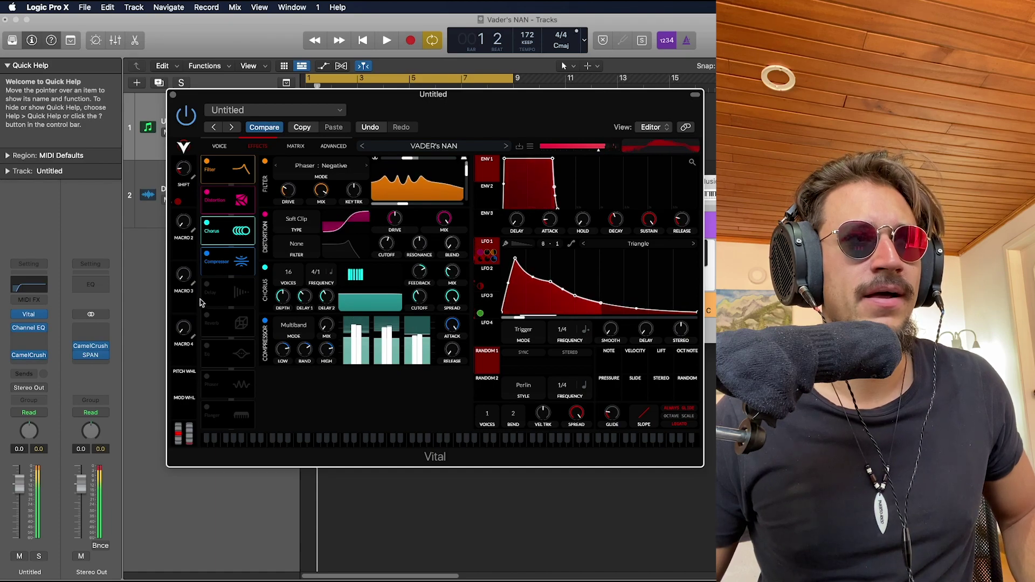
click(207, 284)
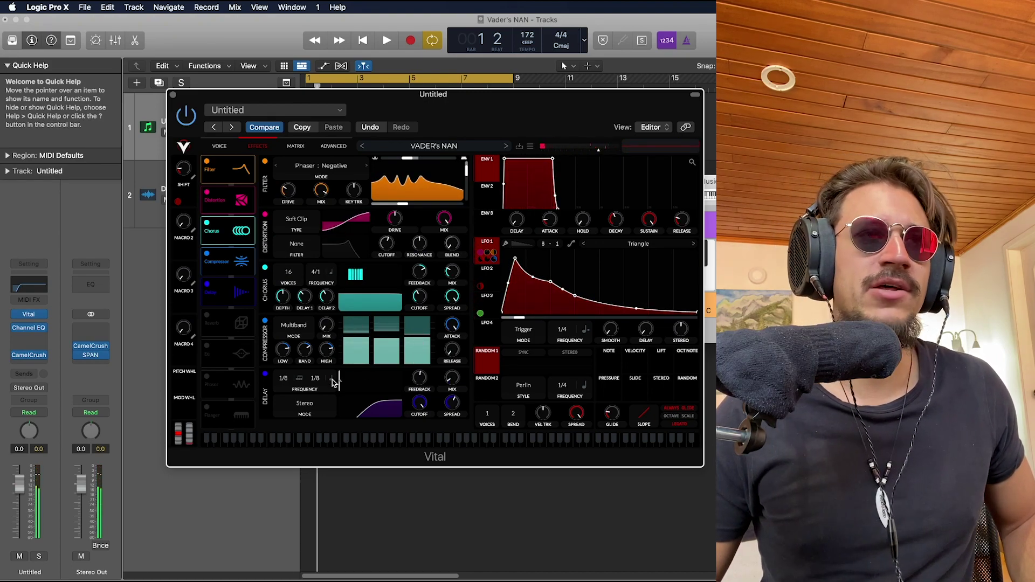
- Switch on Vital's Reverb effect and show its settings while playing notes
click(211, 320)
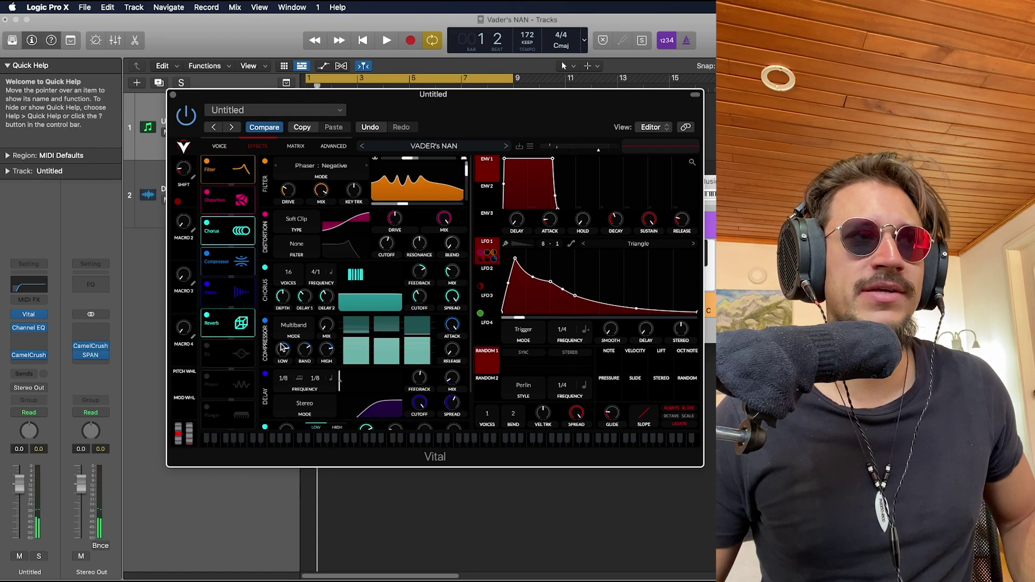
scroll(323, 350, down, 1)
scroll(313, 372, down, 2)
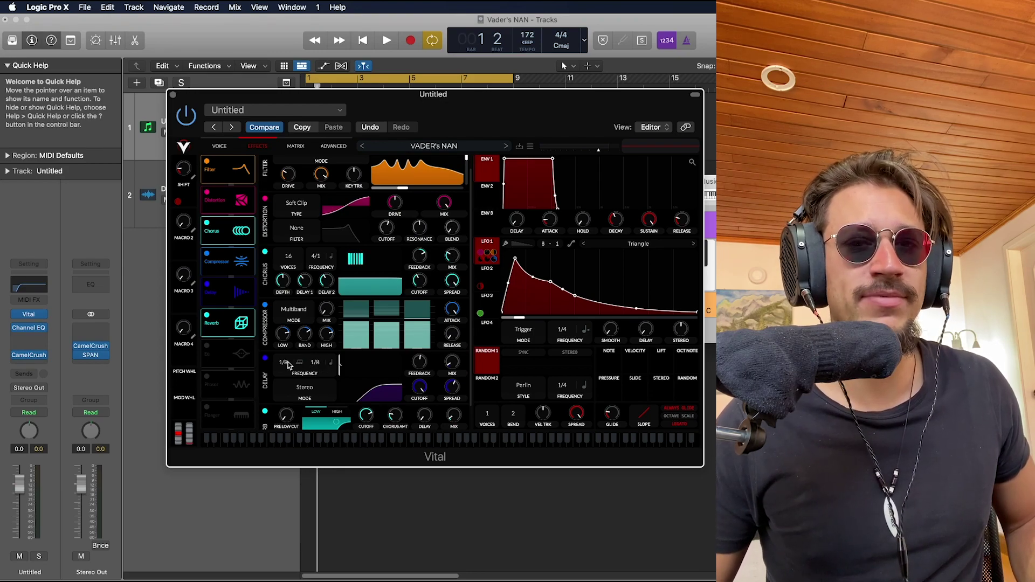
scroll(306, 364, down, 2)
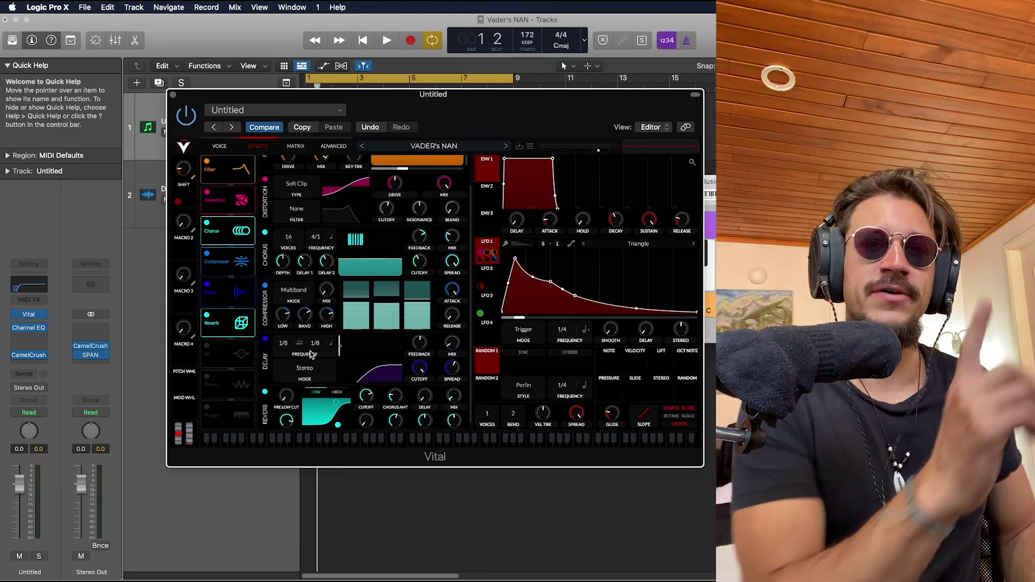
scroll(314, 354, down, 1)
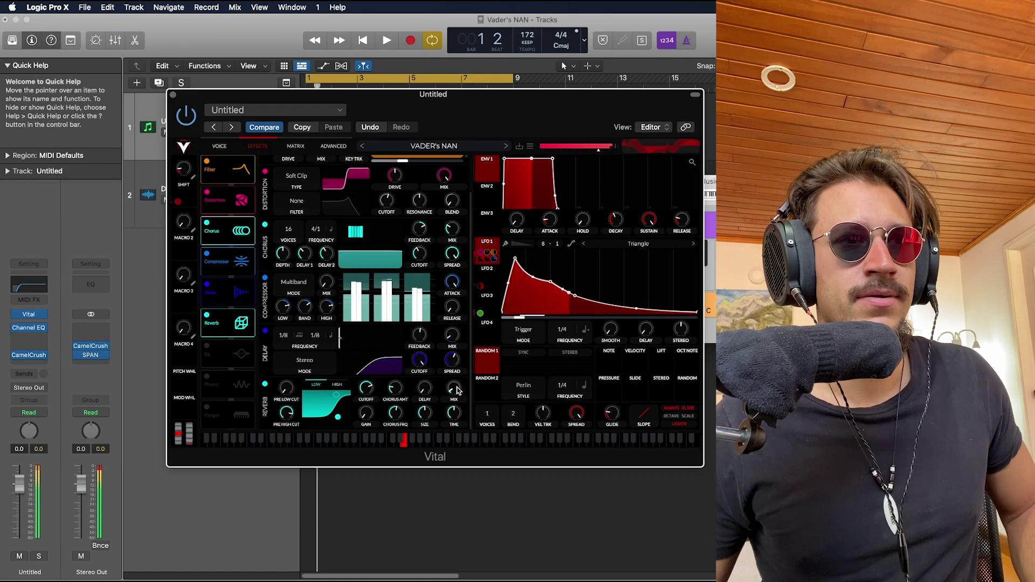
mouse_move(459, 392)
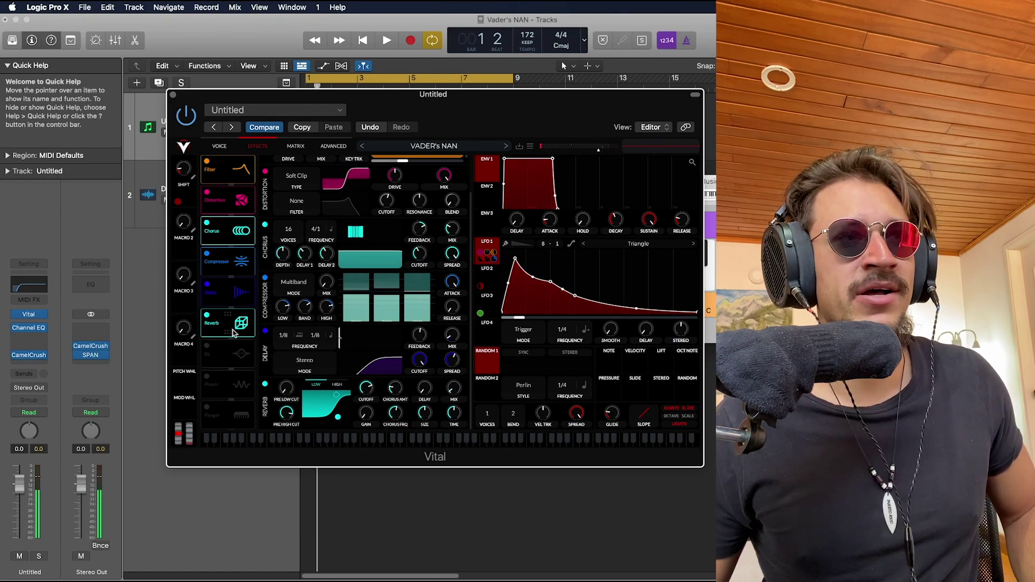
- Switch on Vital's EQ effect, show its curve, and play the loop to hear it
click(210, 351)
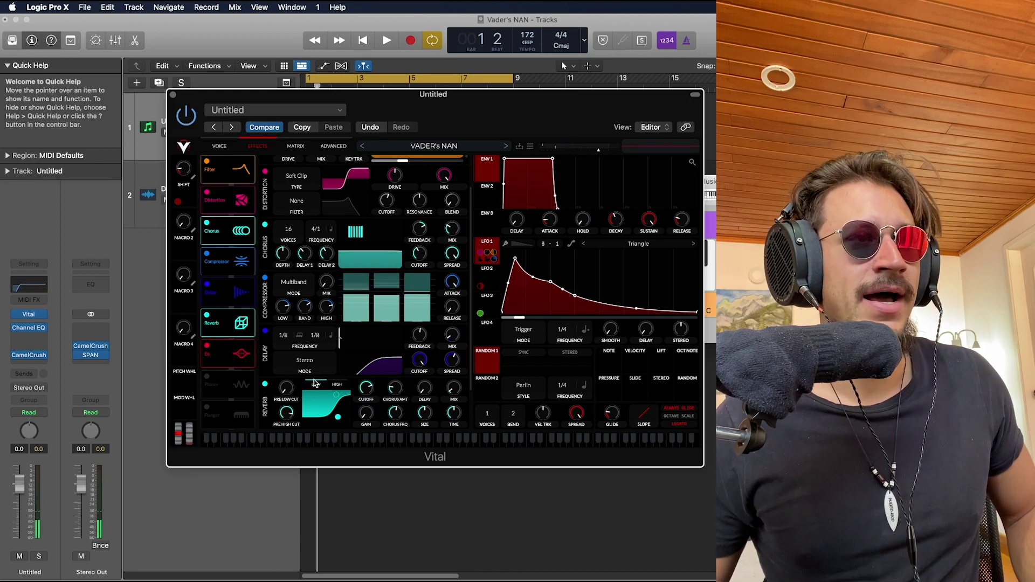
scroll(316, 380, down, 3)
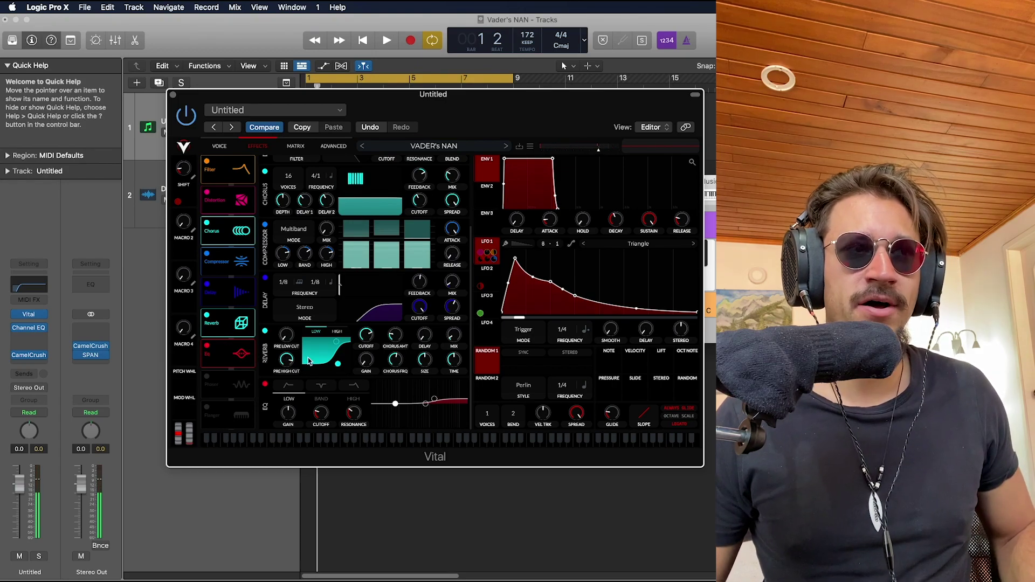
key(space)
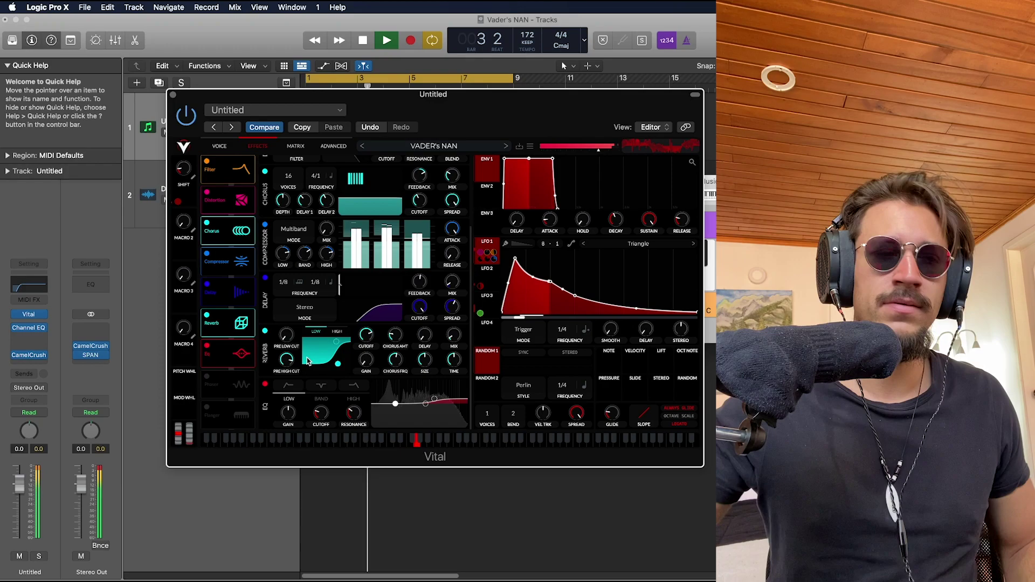
key(space)
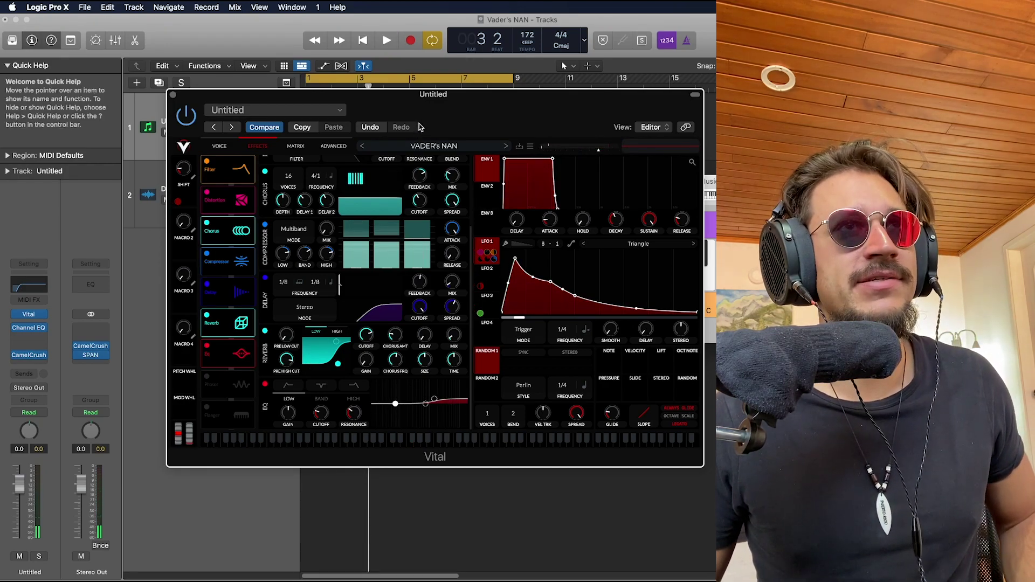
- Uncover the arrangement, hide the plug-in window, and open the first Inst 1 region in the Piano Roll
drag(427, 101, 410, 199)
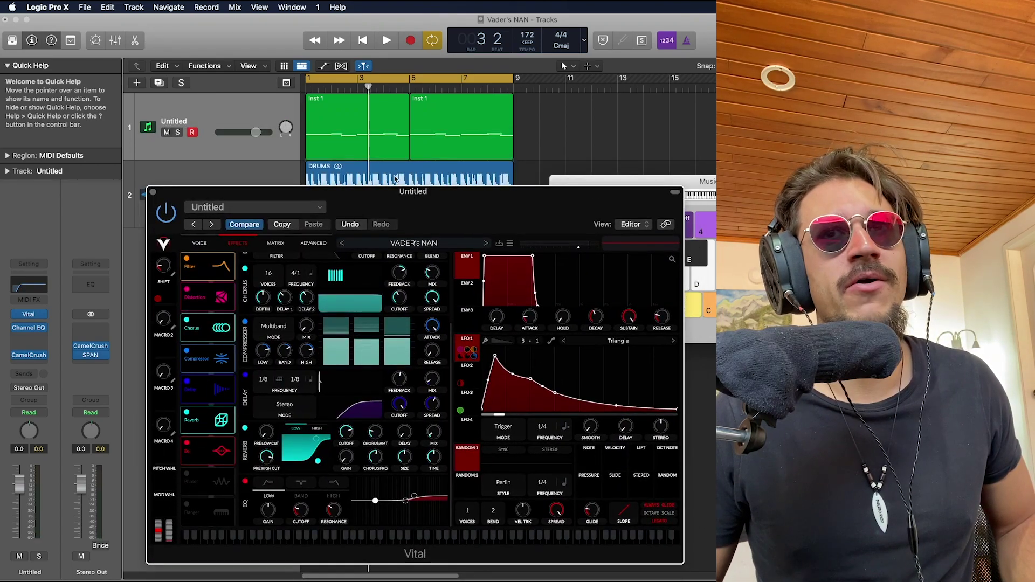
click(346, 126)
key(v)
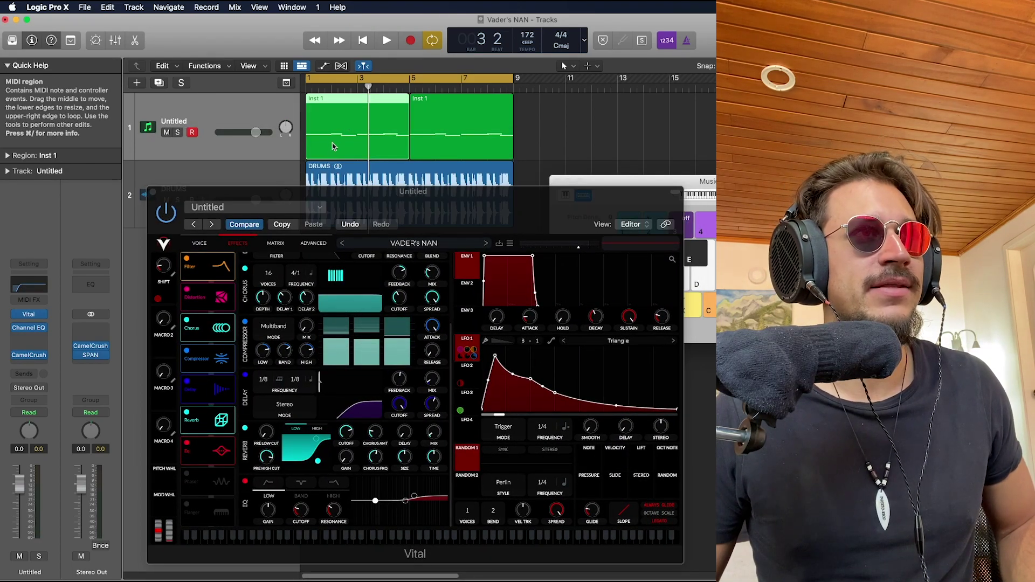
key(v)
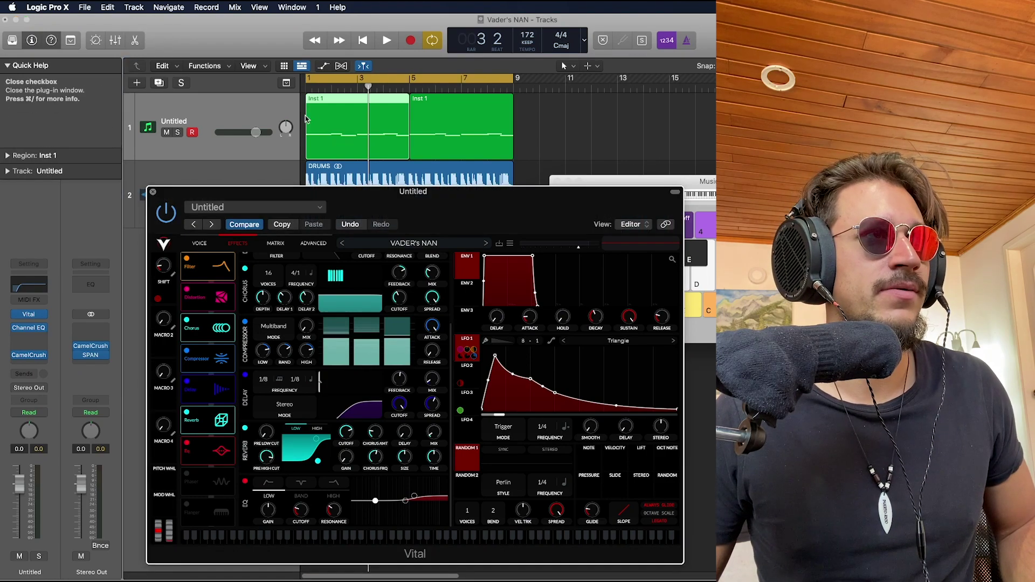
key(v)
double_click(324, 124)
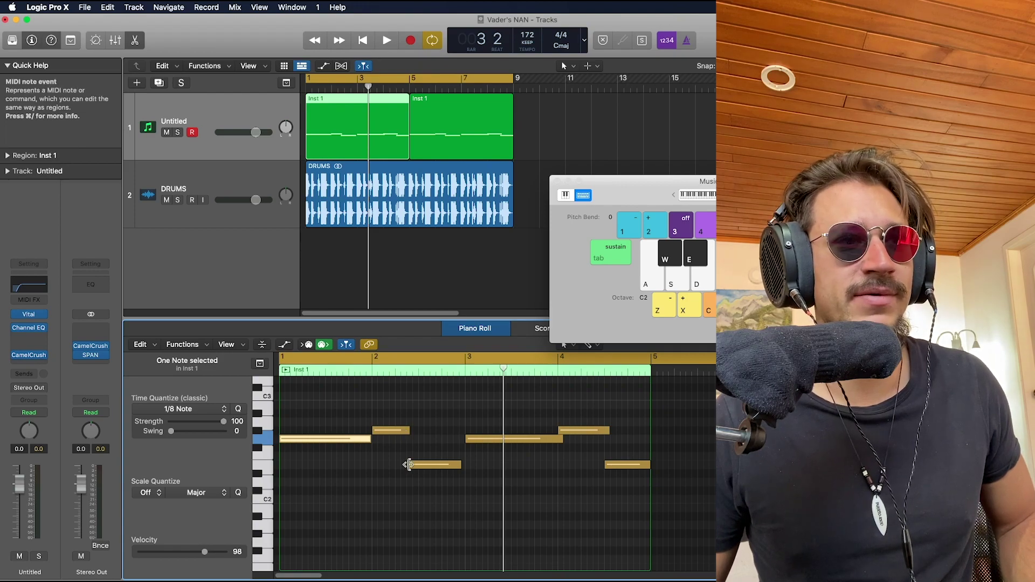
- Play the loop while viewing the bass notes of the Inst 1 region, and clear the note selection
key(space)
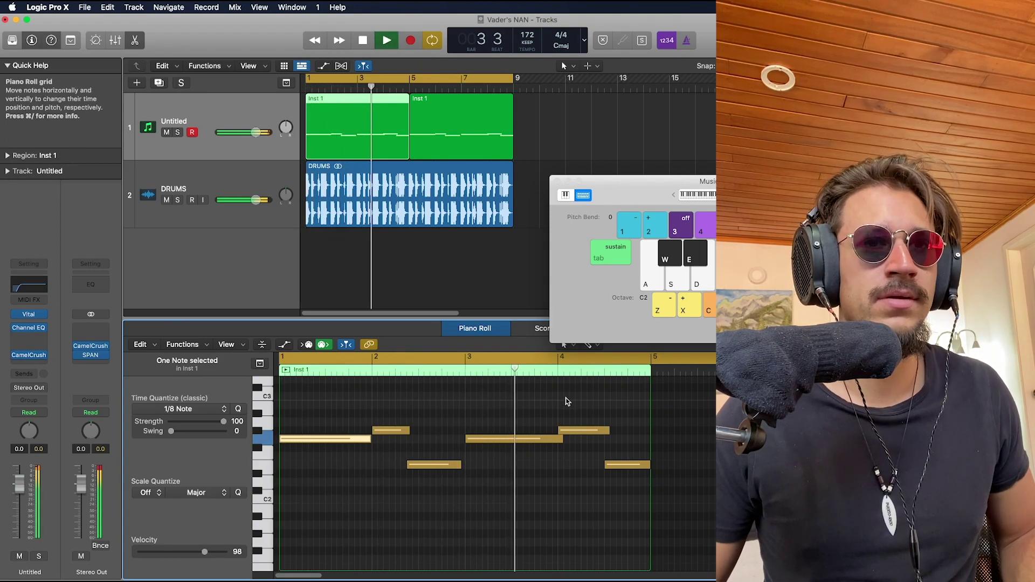
key(space)
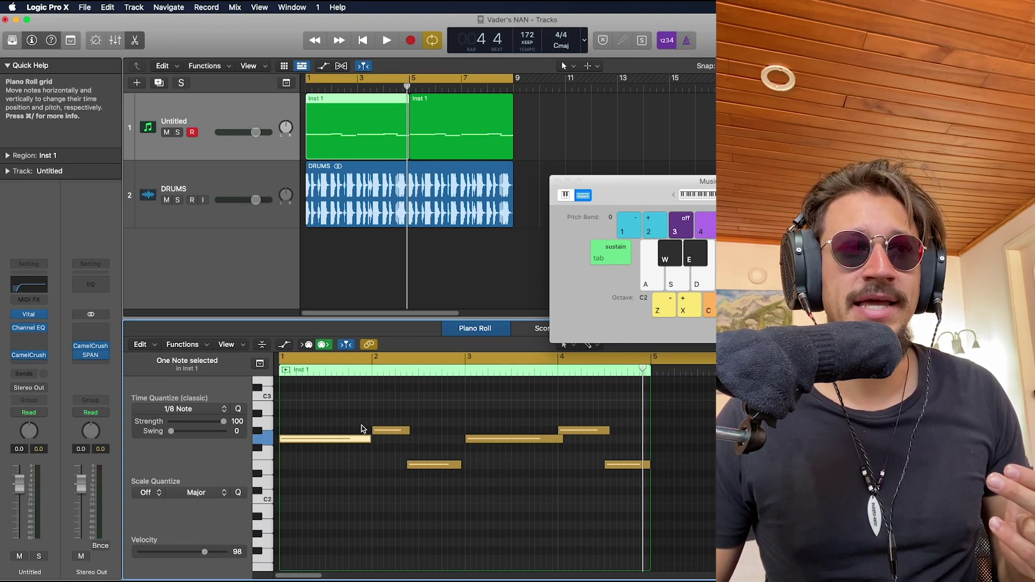
click(385, 418)
drag(529, 409, 566, 411)
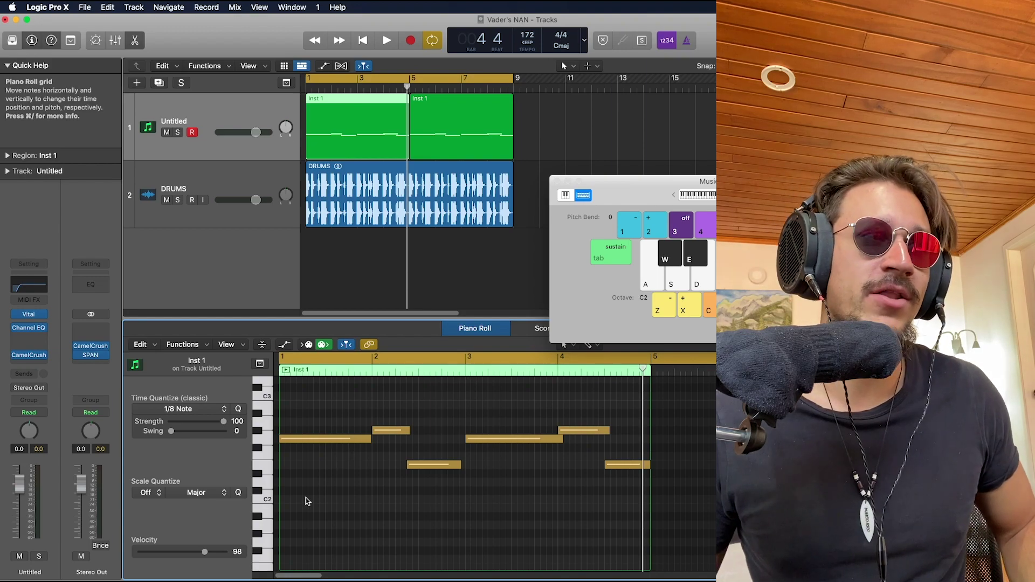
- Reopen Vital on its effects page and play the loop briefly
click(30, 315)
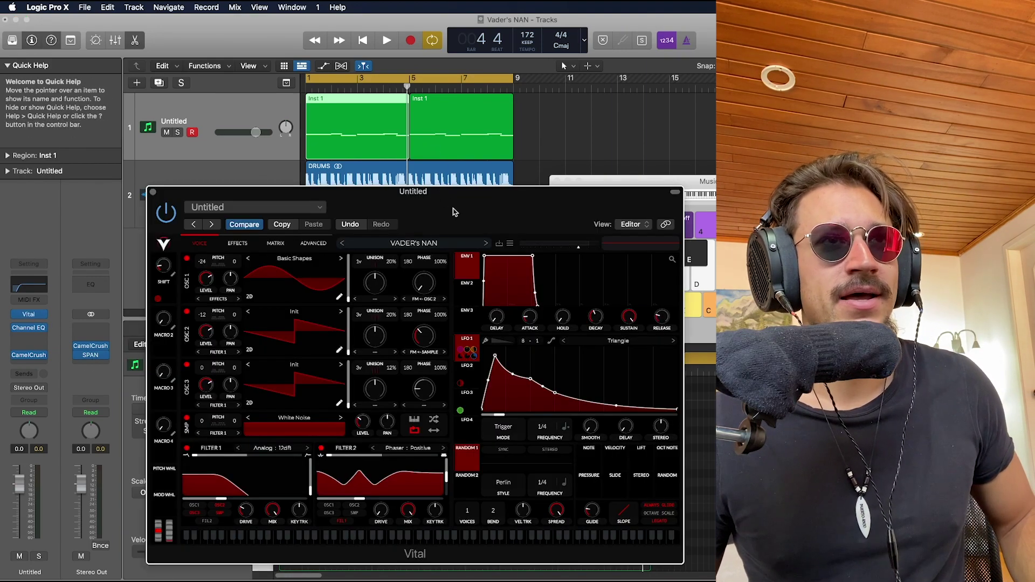
drag(460, 187, 402, 110)
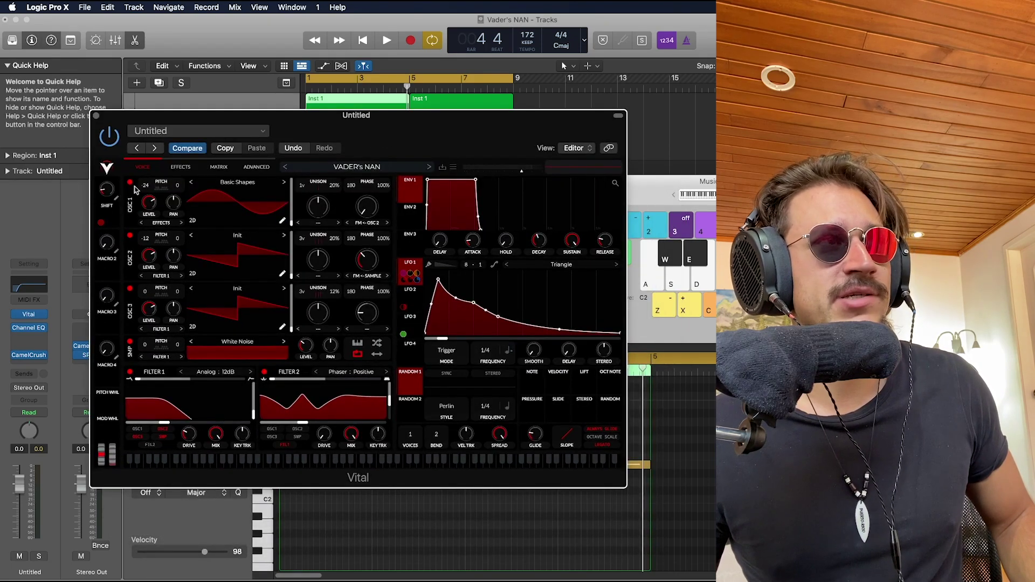
click(172, 168)
key(space)
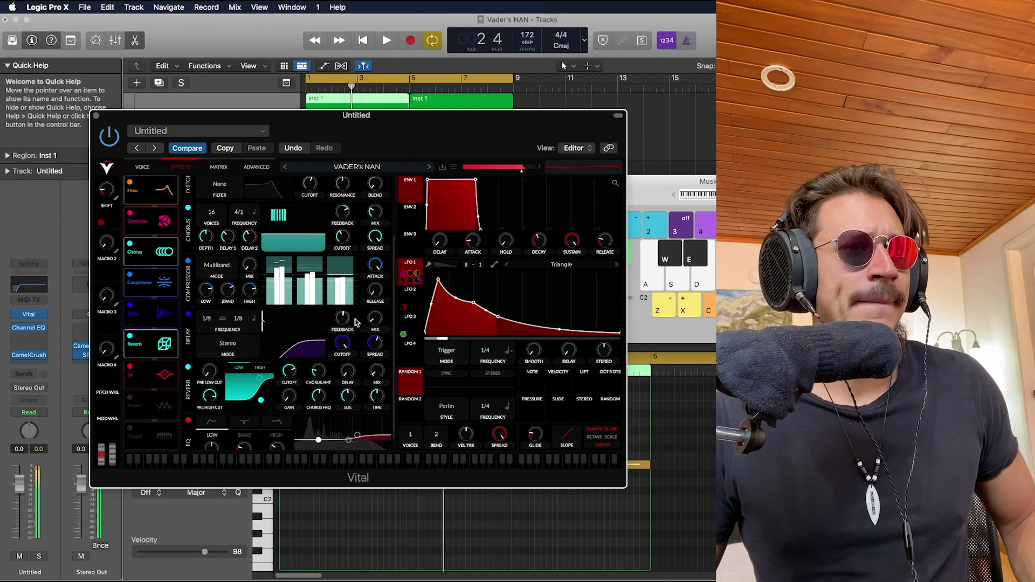
key(space)
scroll(280, 339, down, 1)
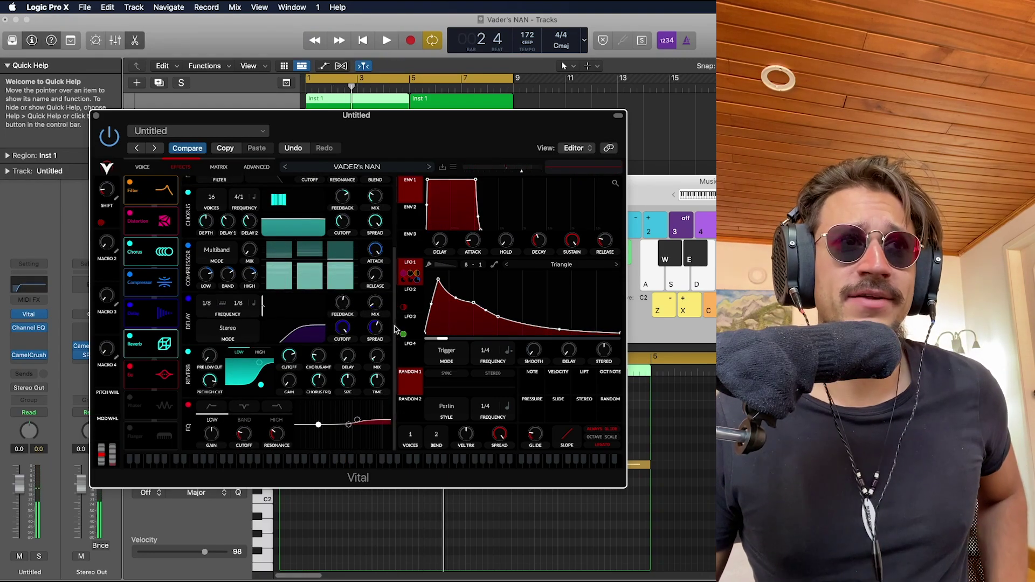
- Show LFO 3, switch on Vital's Phaser effect, and examine its Center, Frequency and Depth controls
click(410, 317)
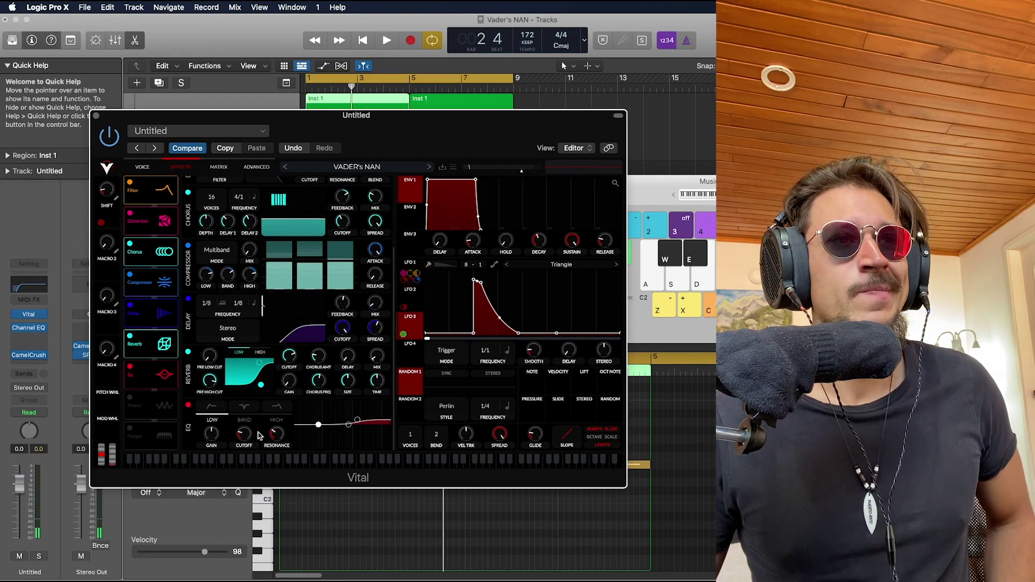
click(131, 398)
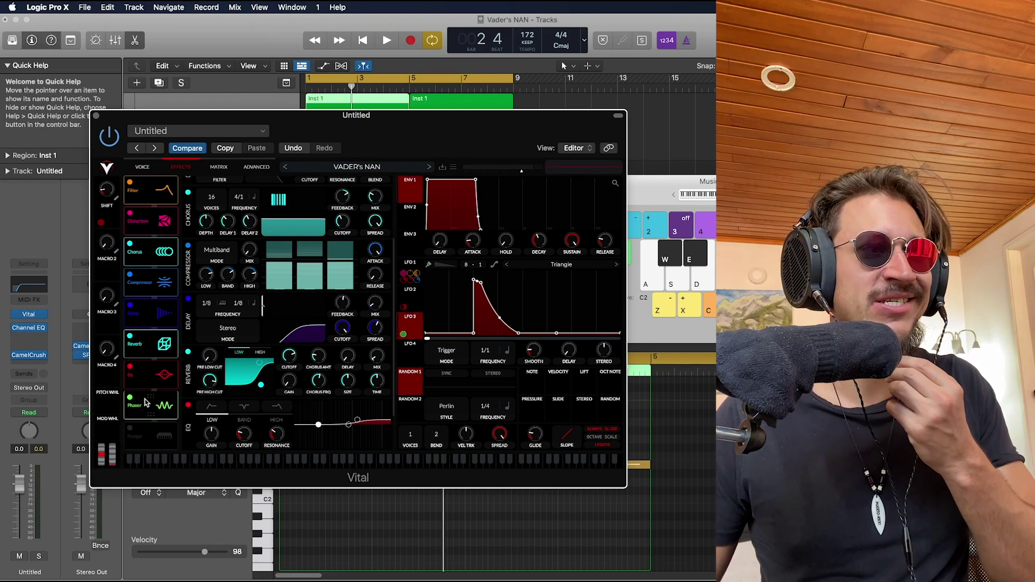
scroll(316, 397, down, 4)
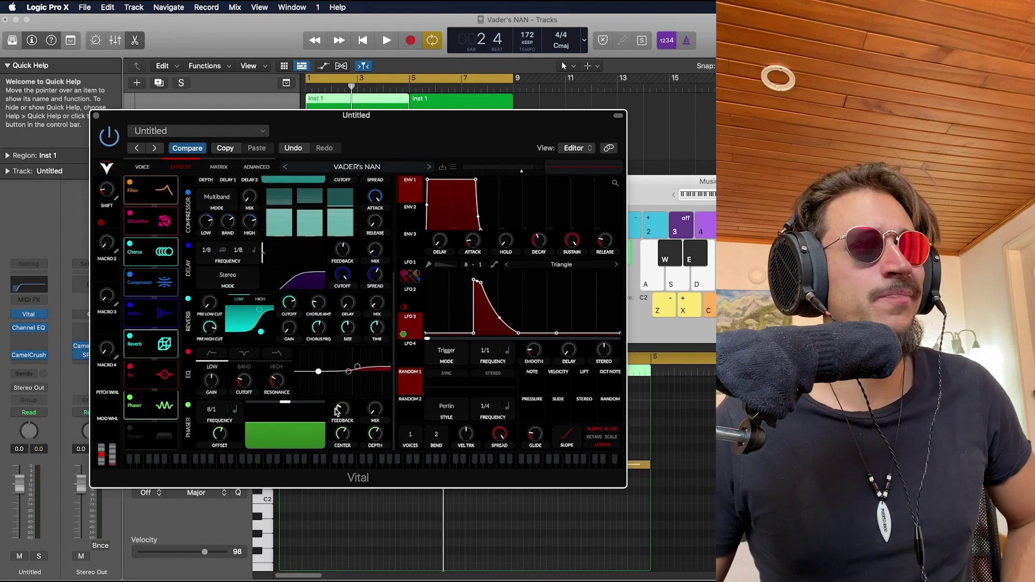
mouse_move(341, 443)
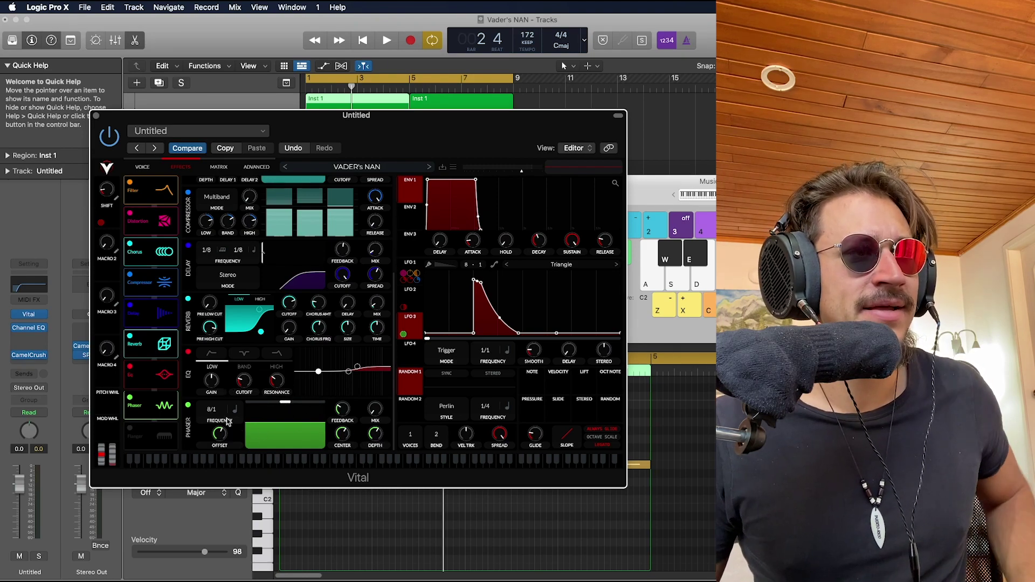
mouse_move(376, 430)
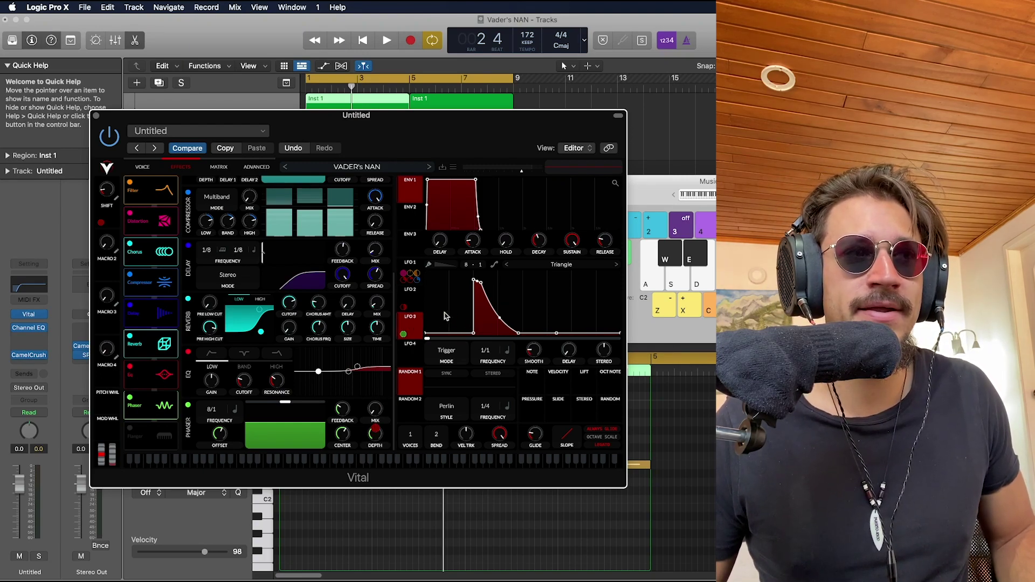
- Play the loop with the Phaser and bring up the Musical Typing keyboard to audition notes
key(space)
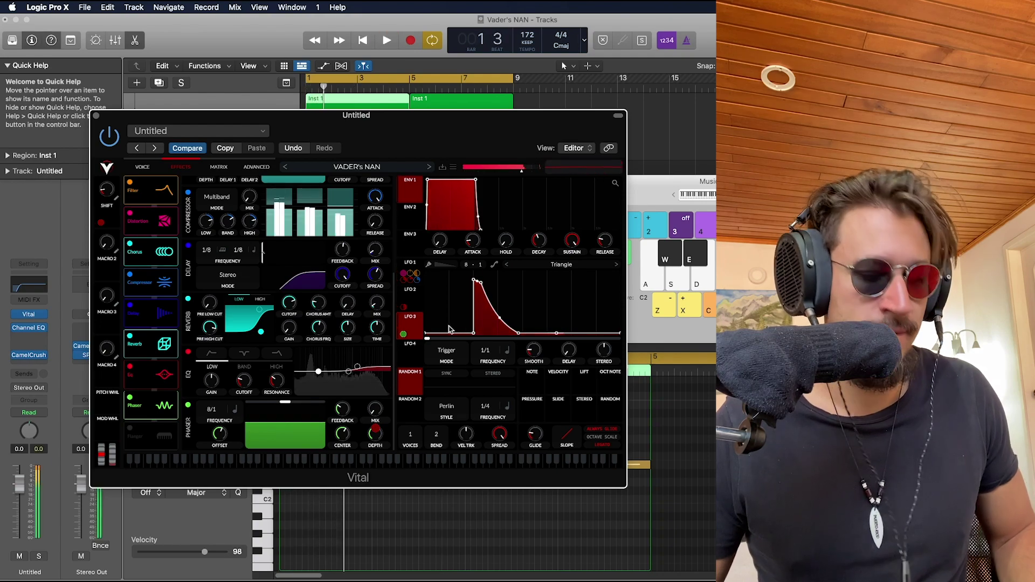
key(super+k)
key(super+k)
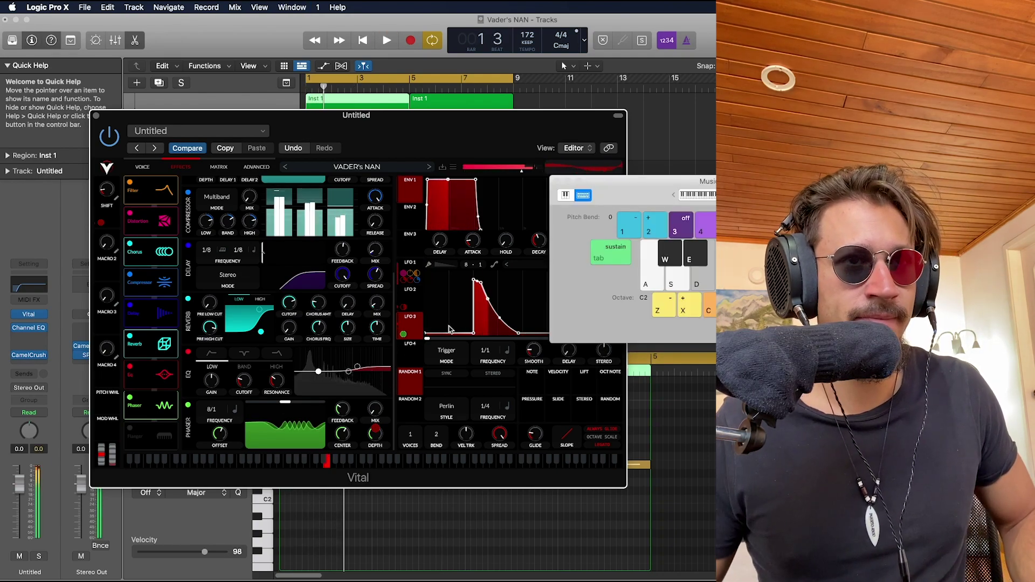
- Try reshaping LFO 3's falling slope into a flat block shape, and undo the reshaping
click(462, 123)
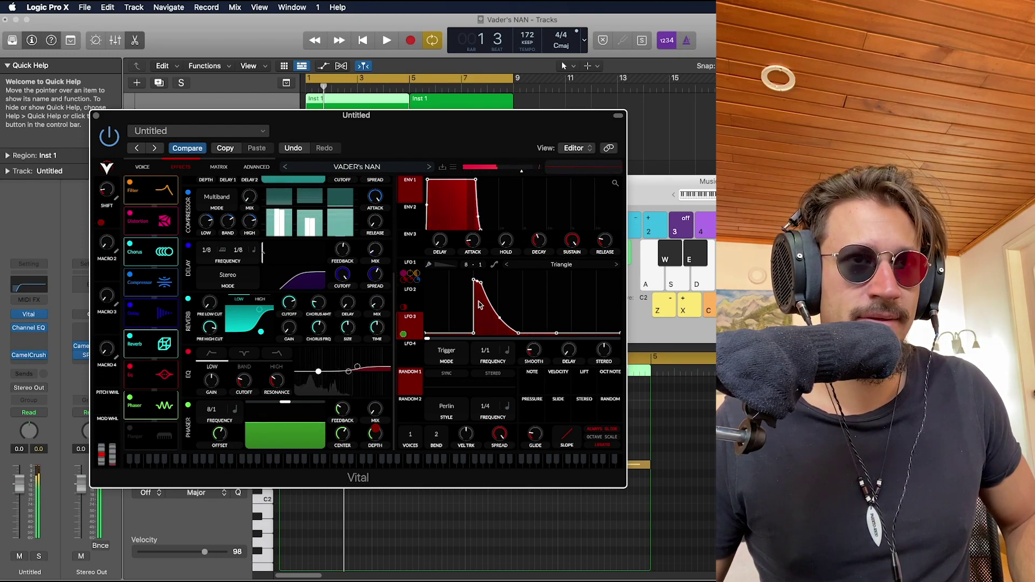
drag(501, 318, 518, 278)
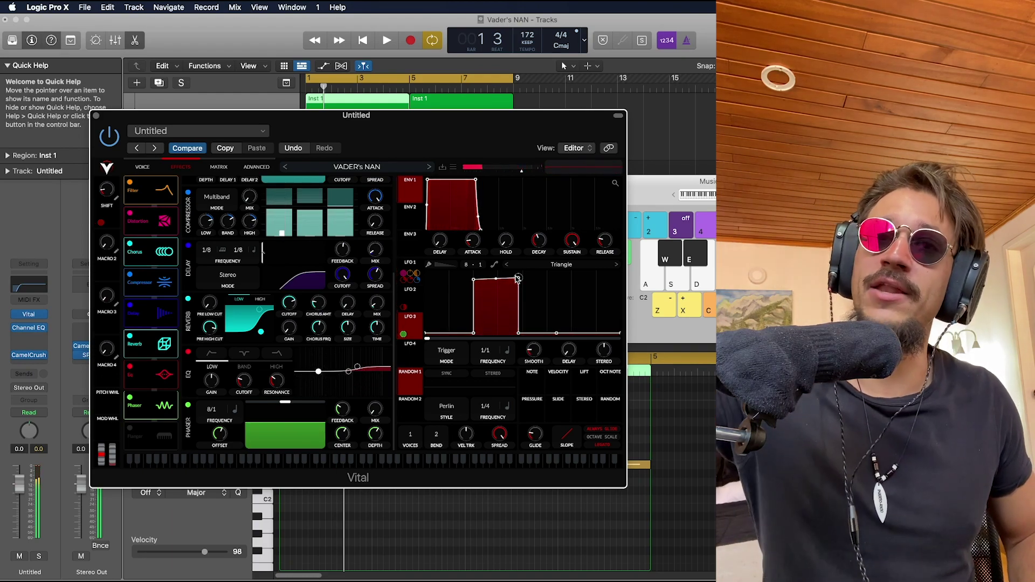
key(super+z)
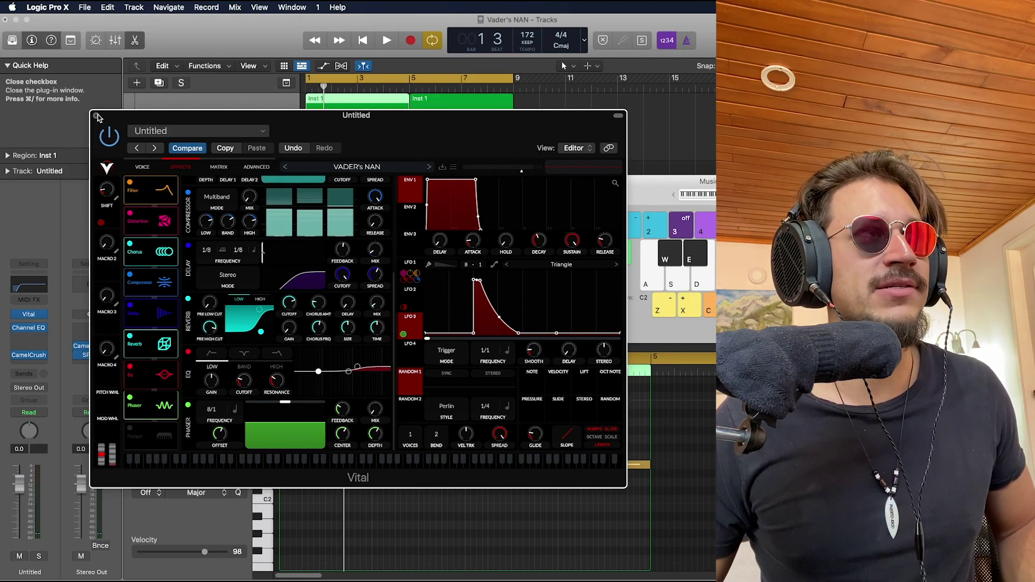
- Play the loop to hear the bass patch with its full effects chain
key(space)
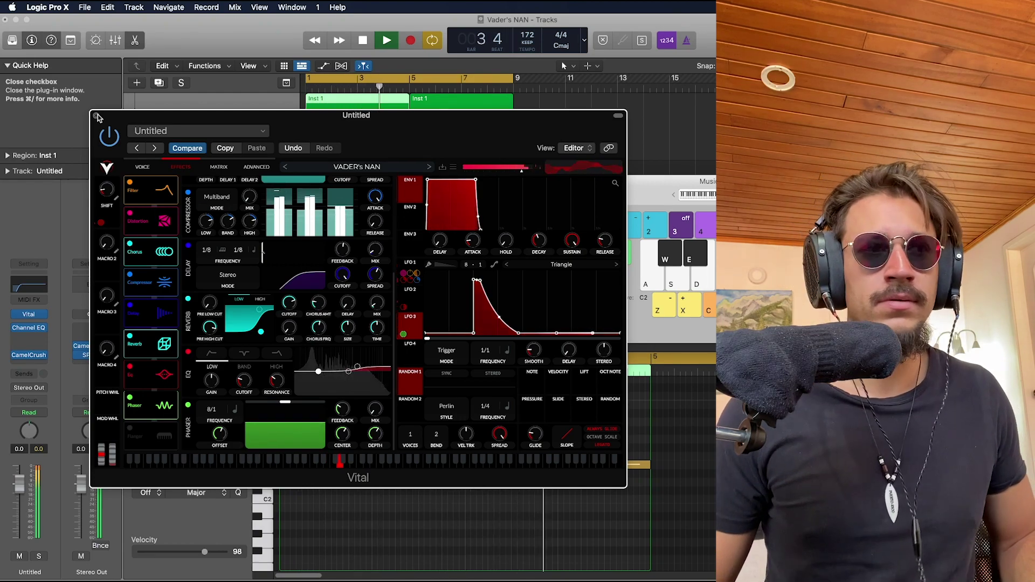
key(space)
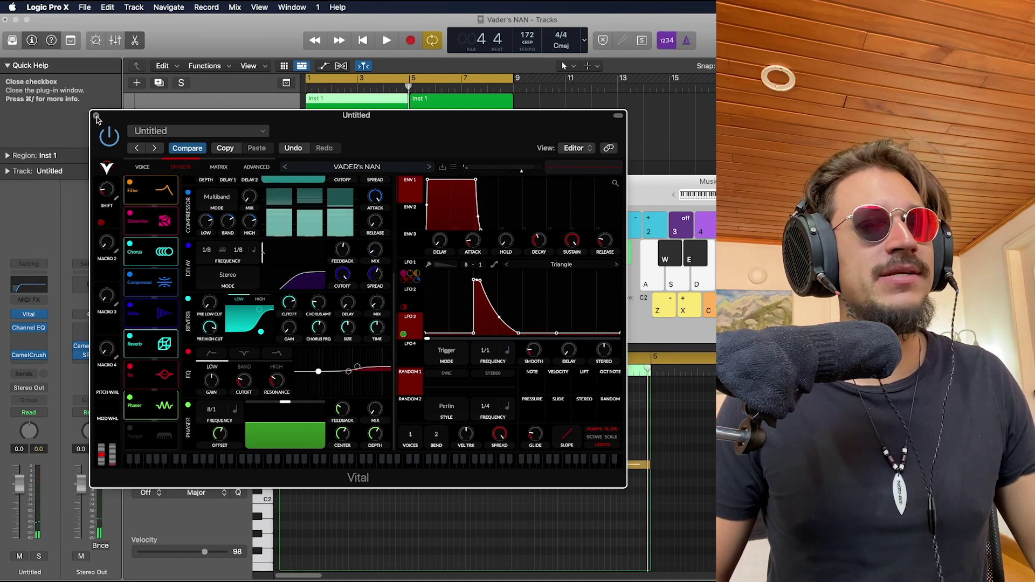
- Close the Vital and Musical Typing windows and clear the region selection
click(96, 116)
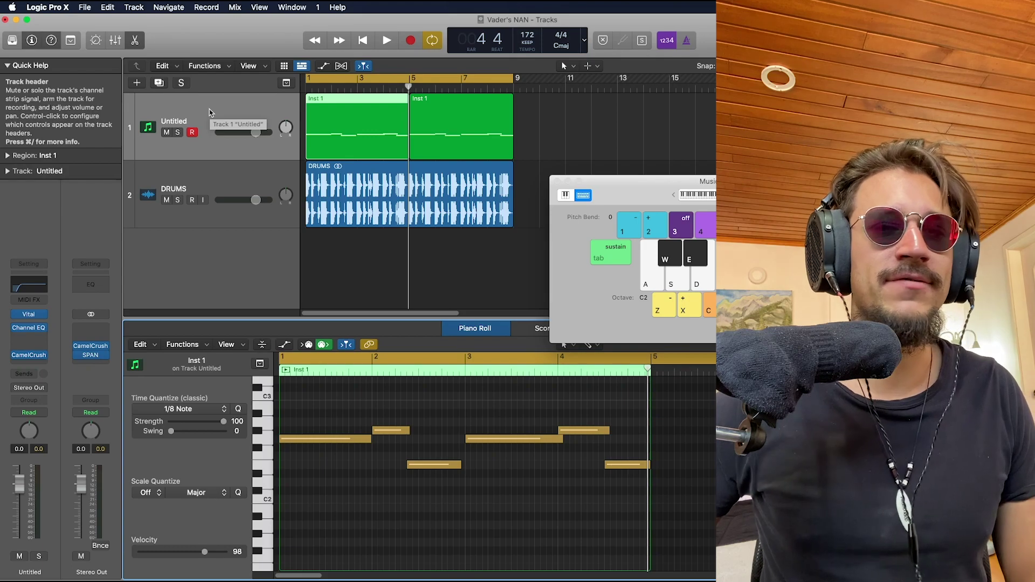
click(558, 181)
click(556, 184)
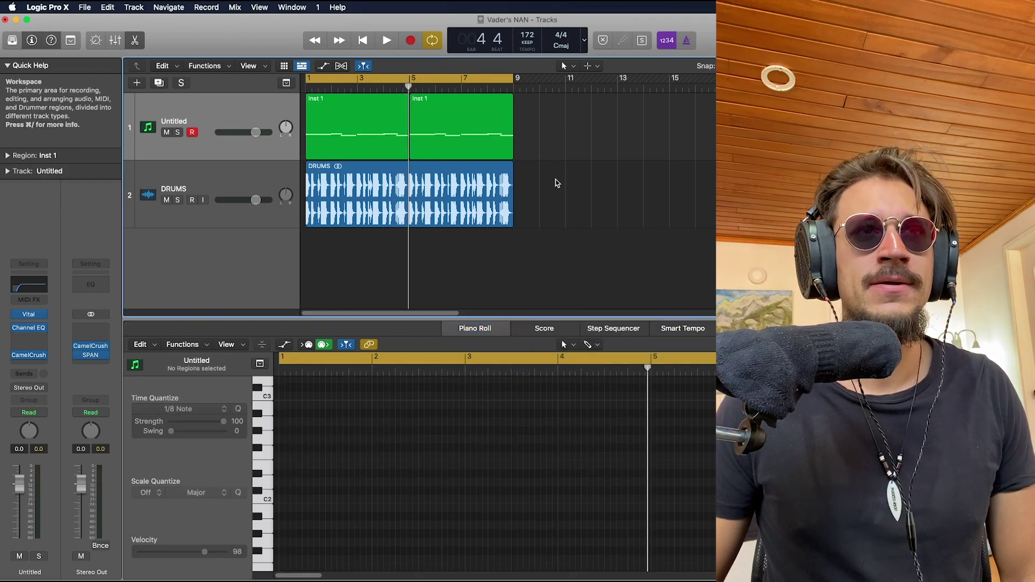